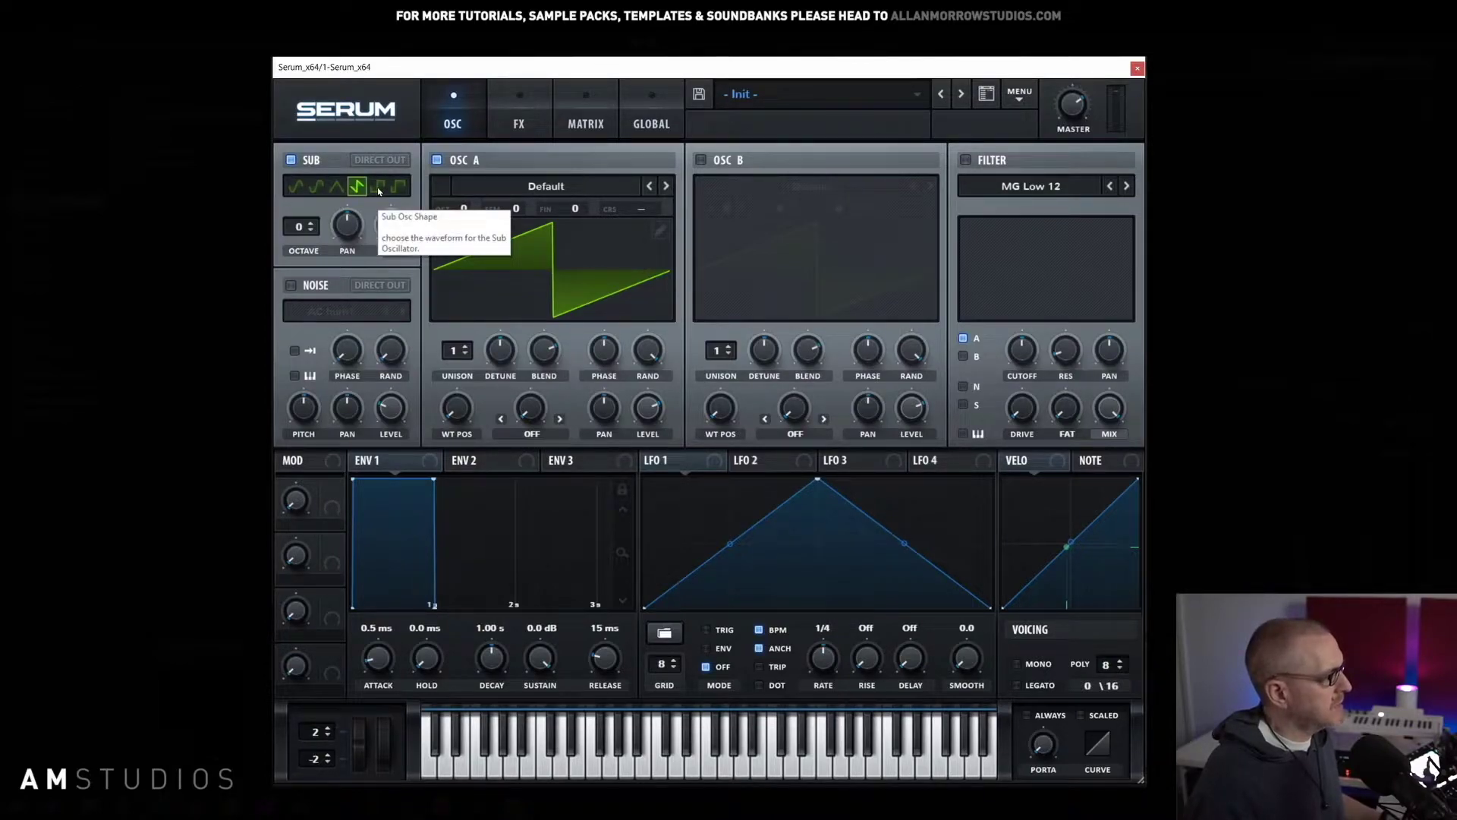
Step: Switch the sub oscillator to a square wave, then normalize and draw a smooth new wavetable shape
click(378, 187)
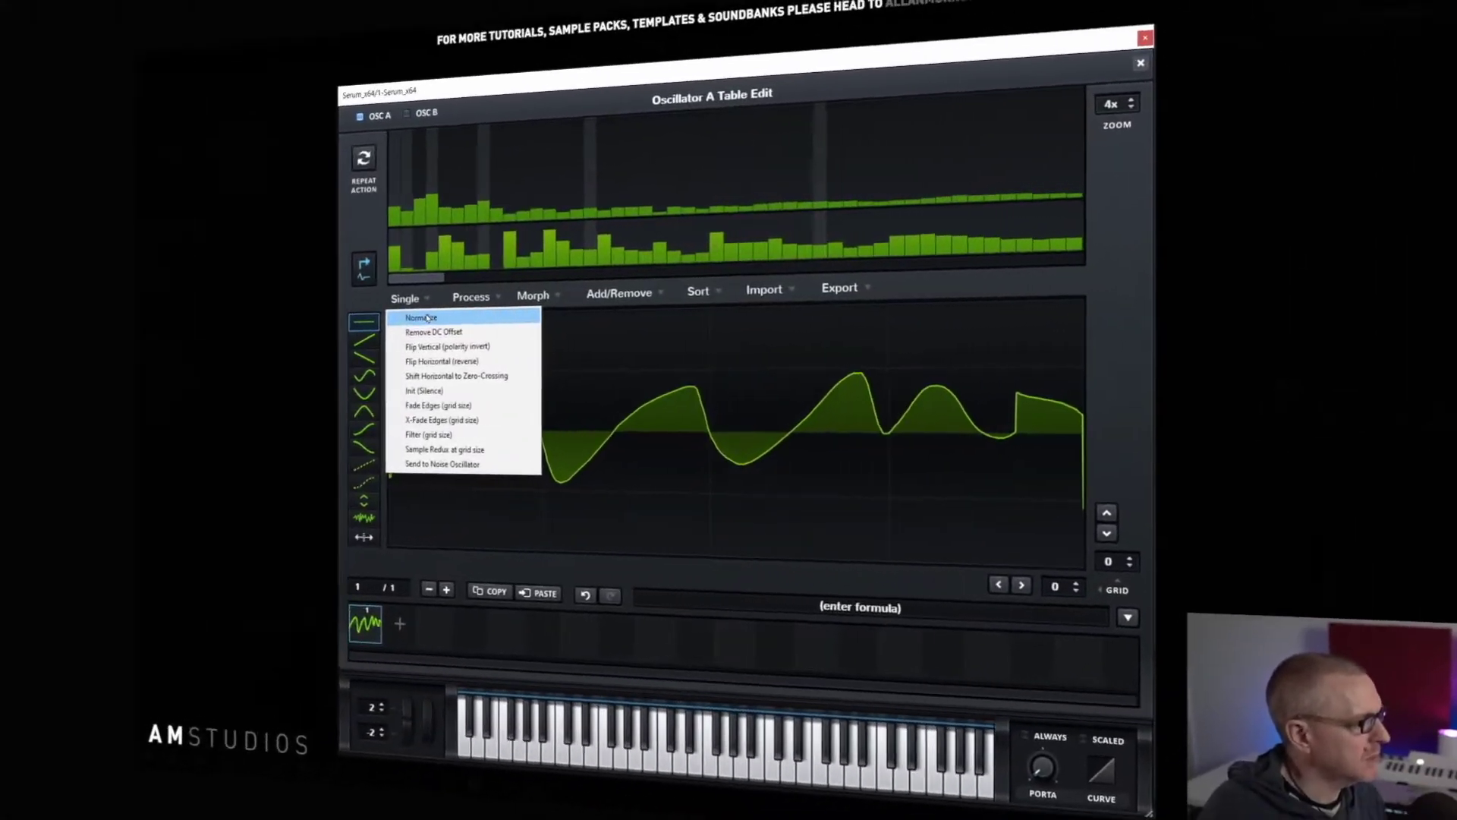
click(427, 318)
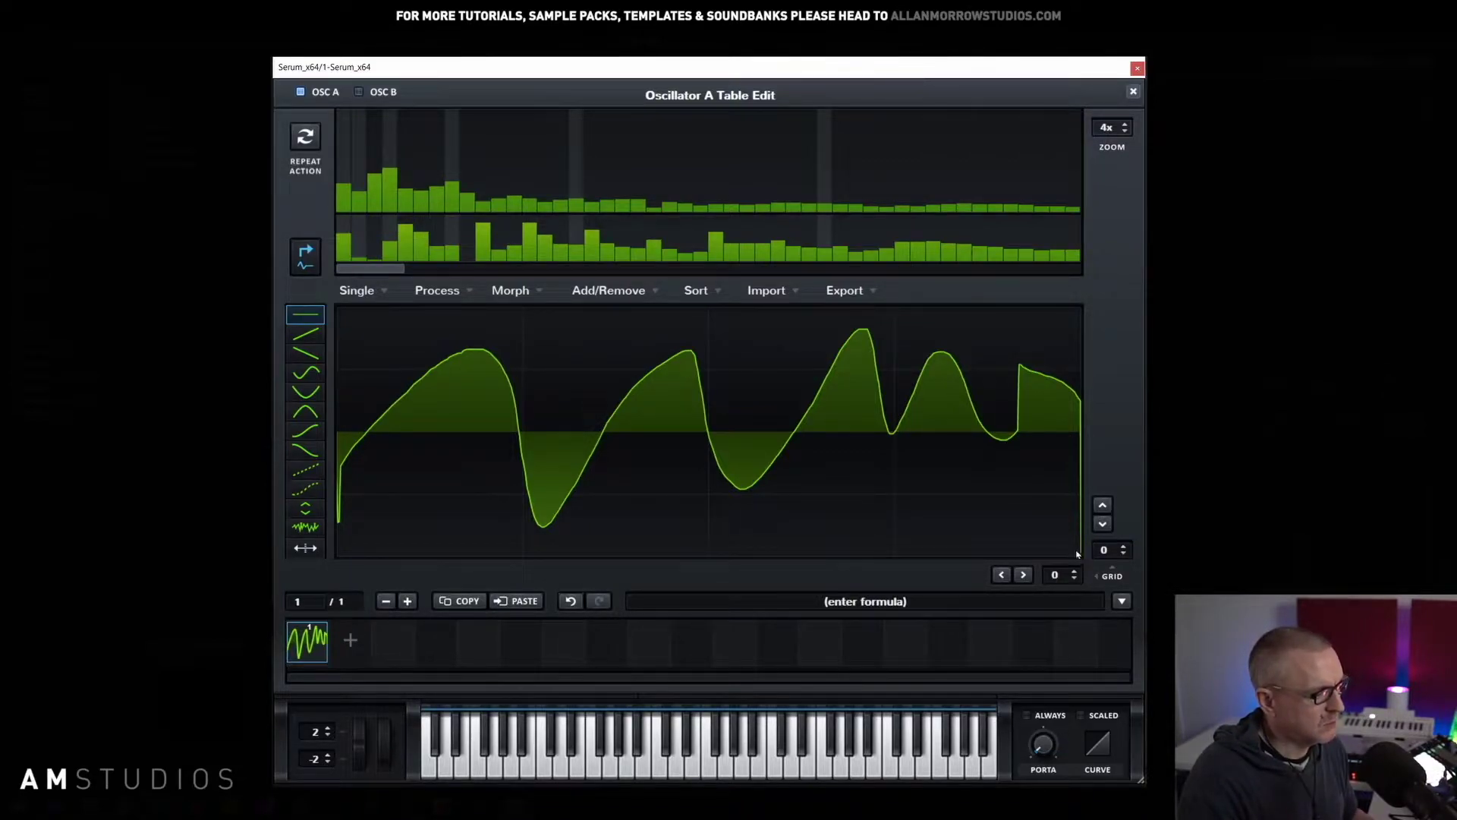
mouse_move(343, 365)
mouse_down()
mouse_move(383, 413)
mouse_move(321, 423)
mouse_move(453, 409)
mouse_move(526, 457)
mouse_move(642, 412)
mouse_move(716, 434)
mouse_move(796, 395)
mouse_up()
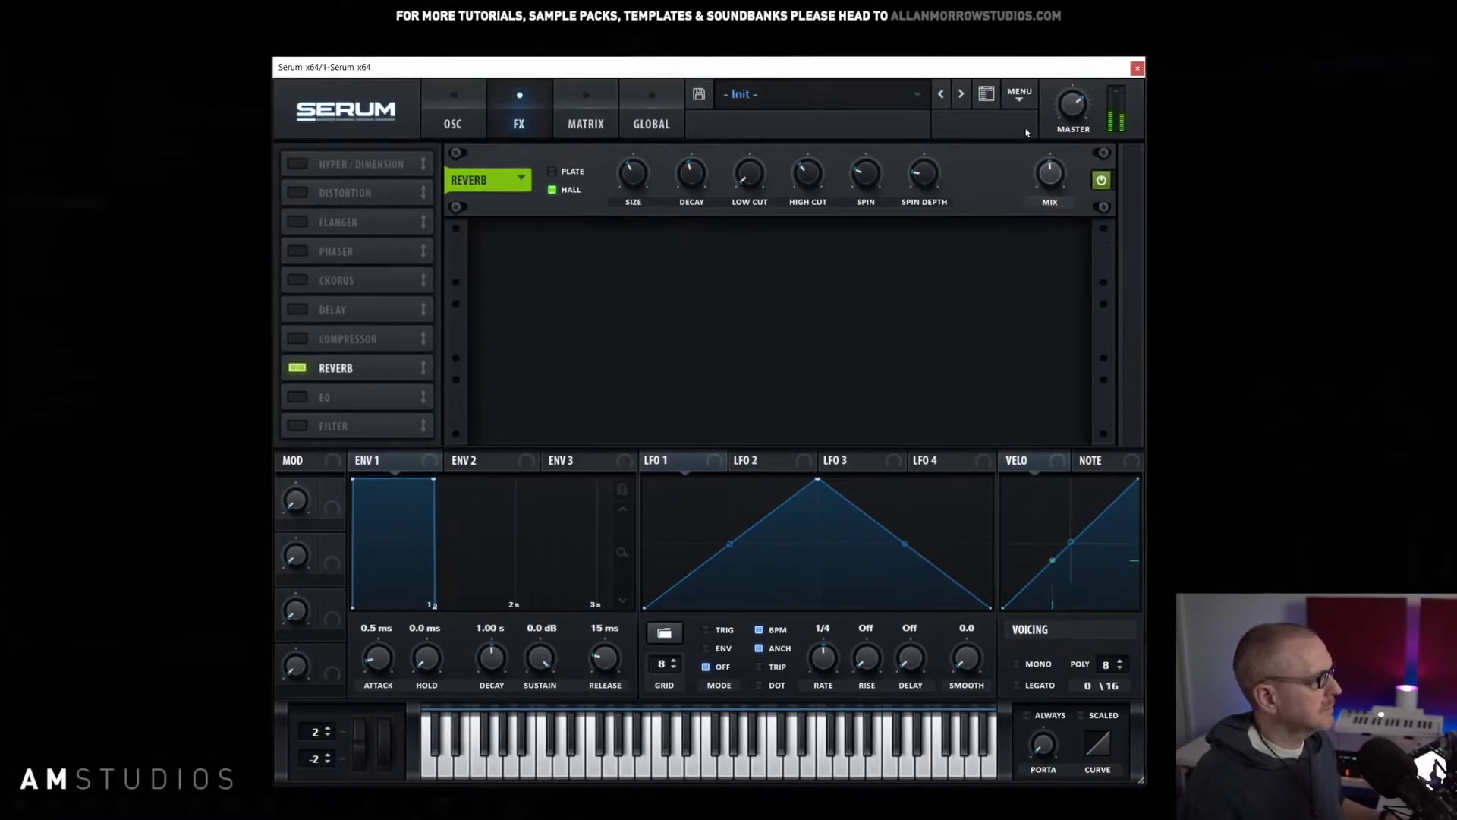
Step: Lower the filter cutoff to 28 Hz and enable Sub Direct Out for the sub oscillator
click(453, 97)
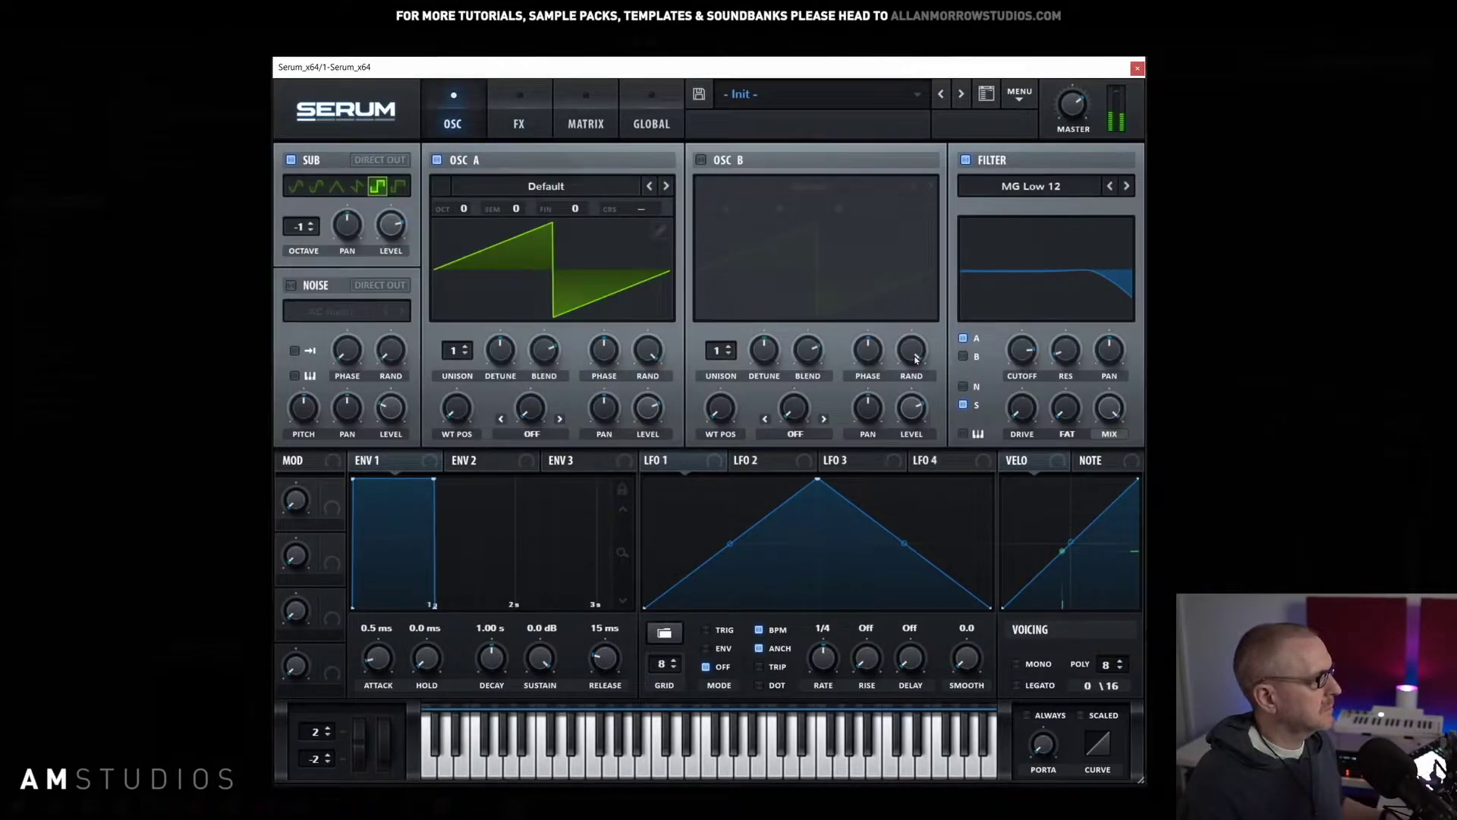
mouse_move(1021, 350)
mouse_down()
mouse_move(1004, 435)
mouse_move(1007, 372)
mouse_up()
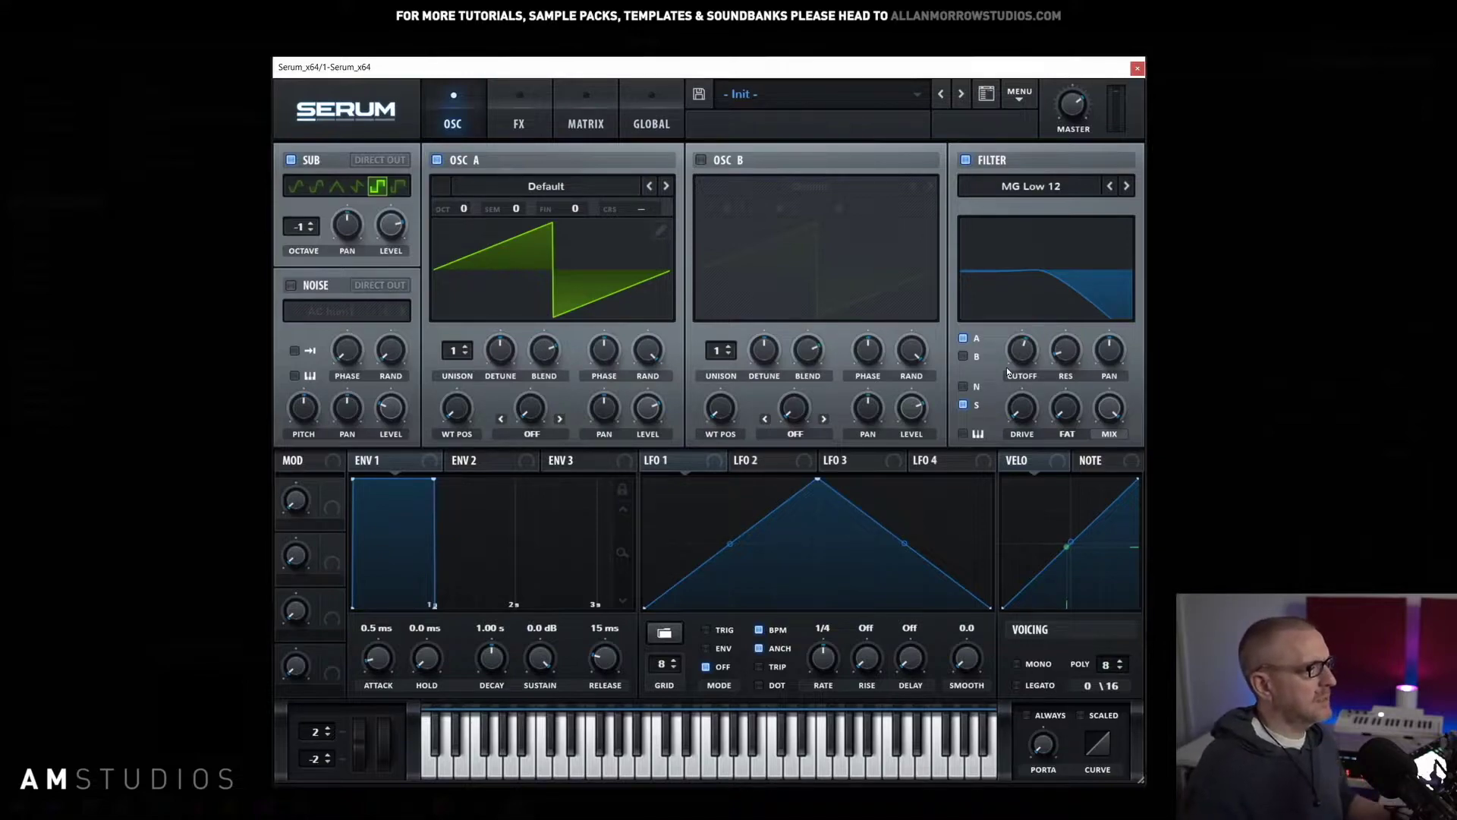
click(382, 161)
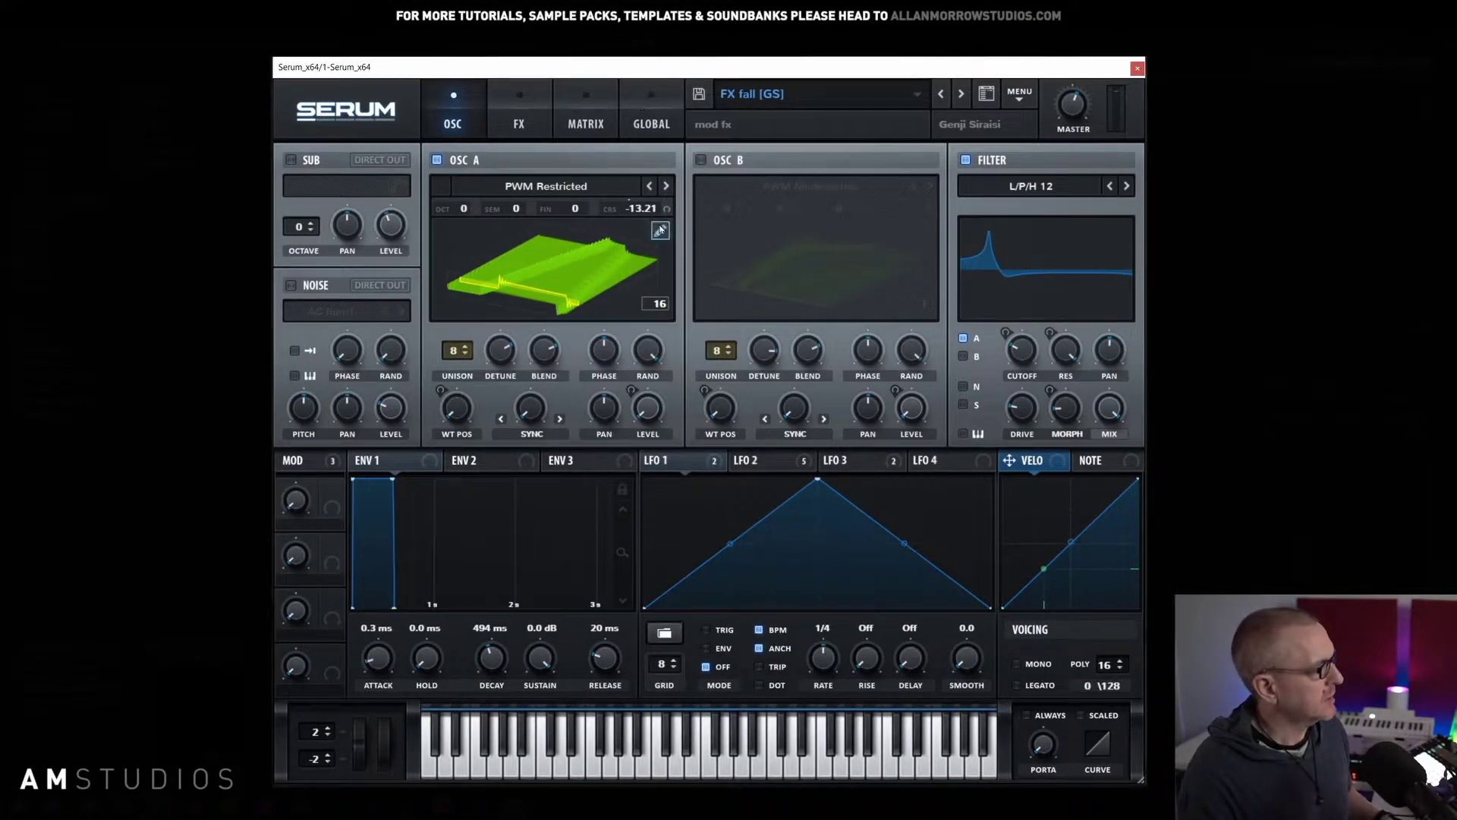
Step: Open oscillator A's wavetable in Table Edit and browse through its frames
click(661, 230)
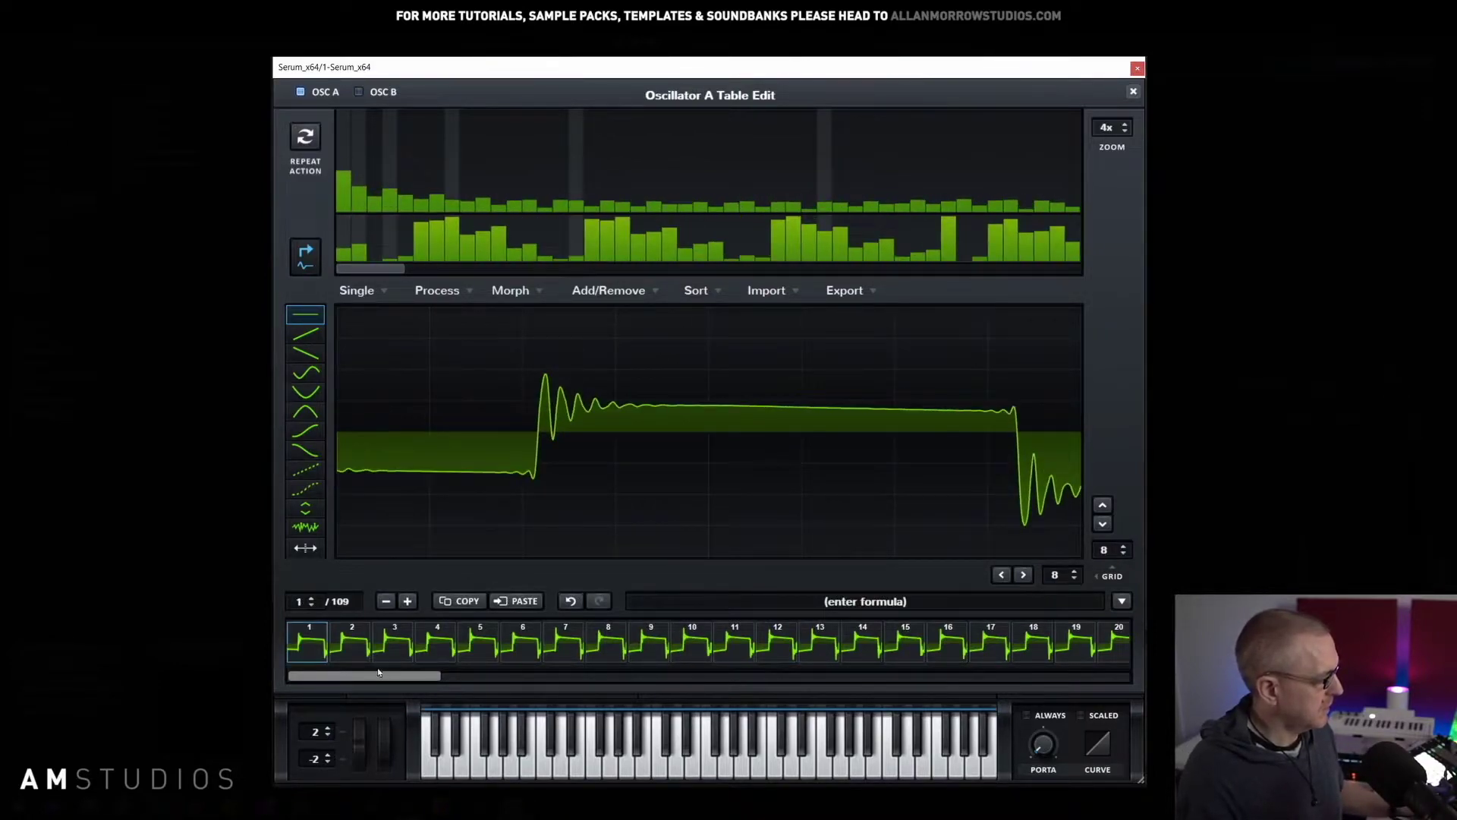
mouse_move(379, 671)
mouse_down()
mouse_move(1075, 671)
mouse_move(372, 692)
mouse_up()
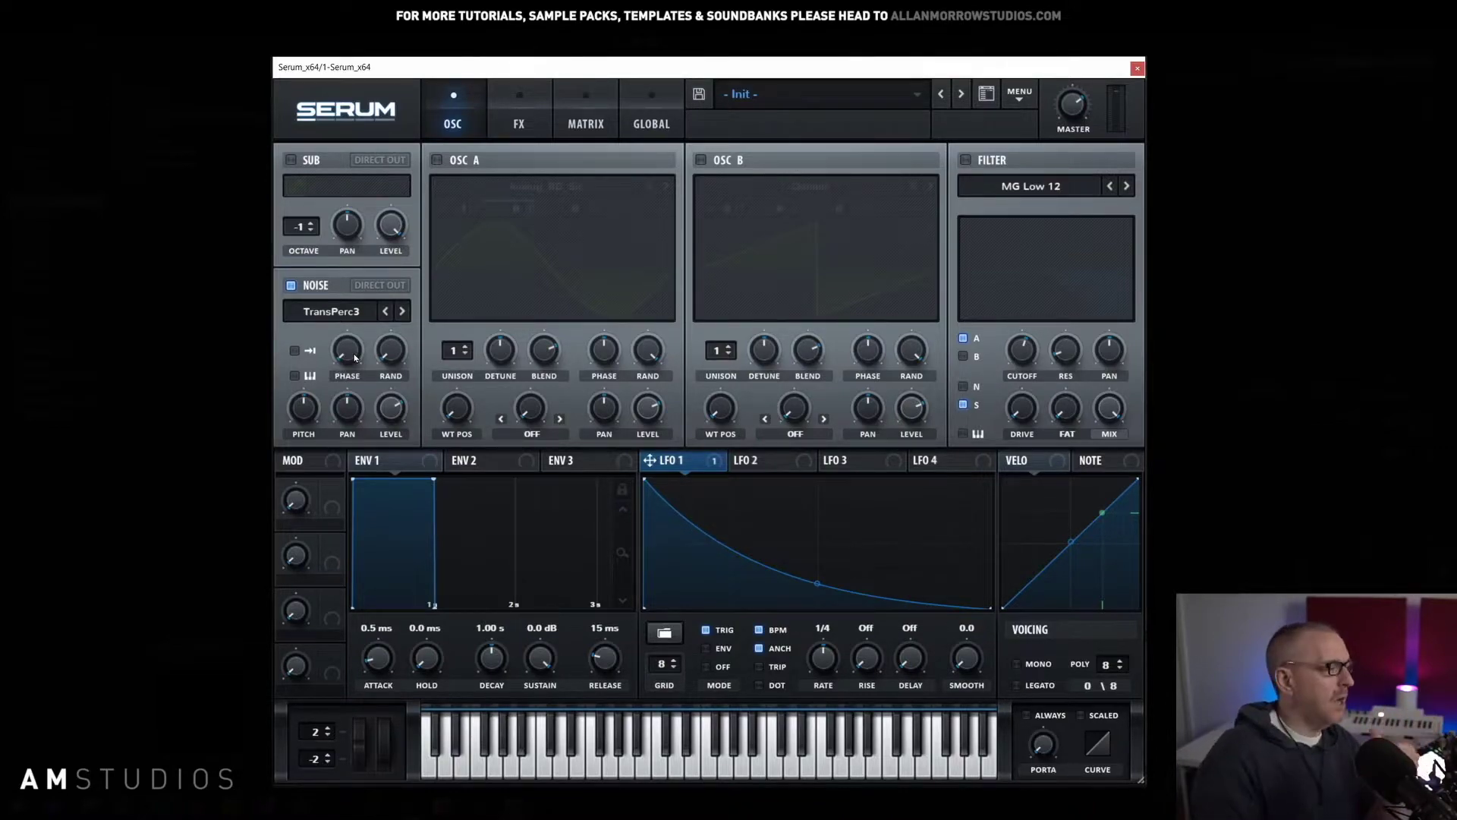
Step: Raise the noise oscillator's RAND phase knob to 38%
drag(402, 361, 405, 259)
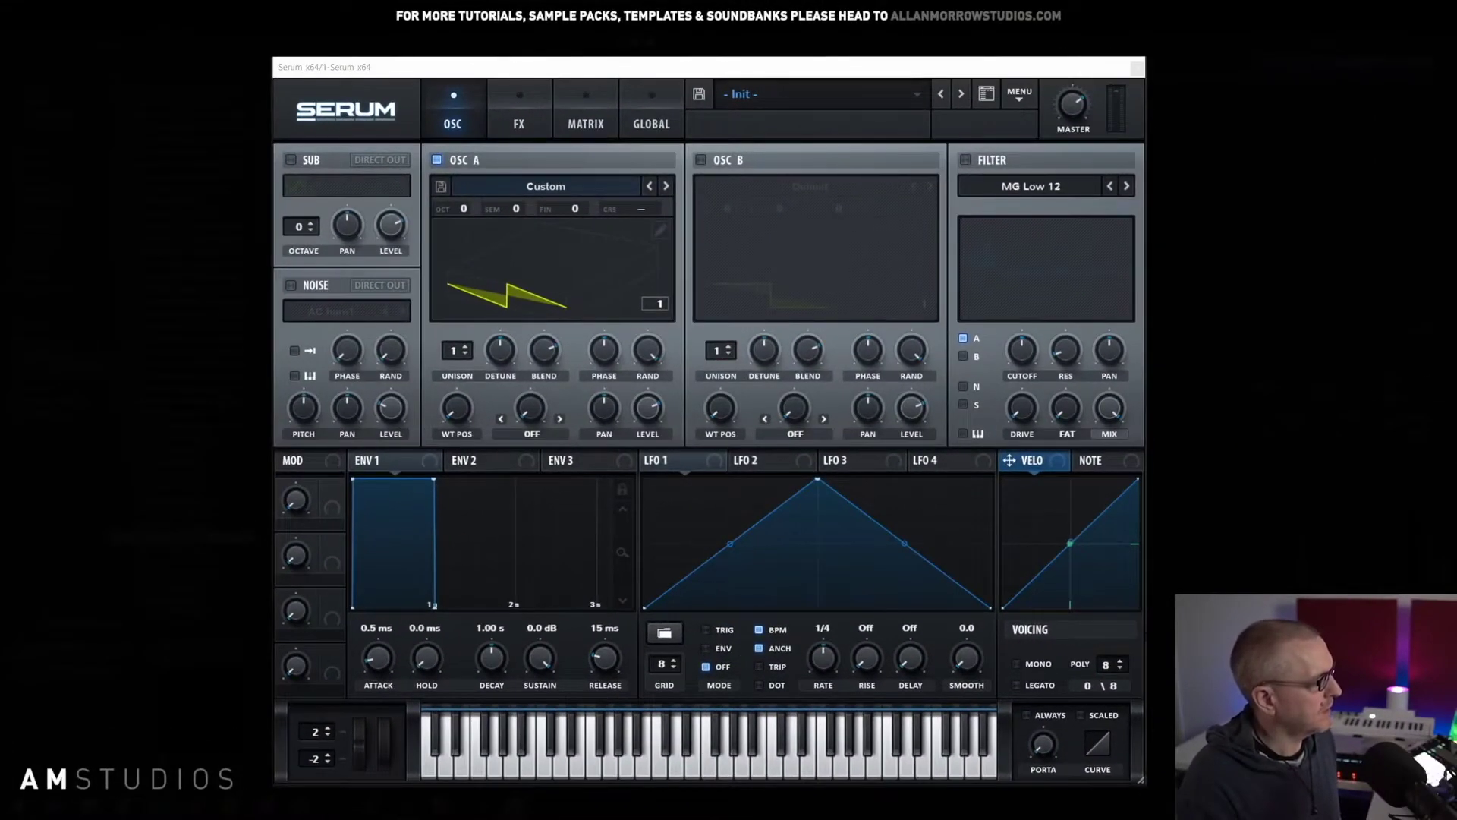
Step: Drag an audio file from Explorer onto oscillator A's wavetable display to import it
drag(289, 472, 524, 310)
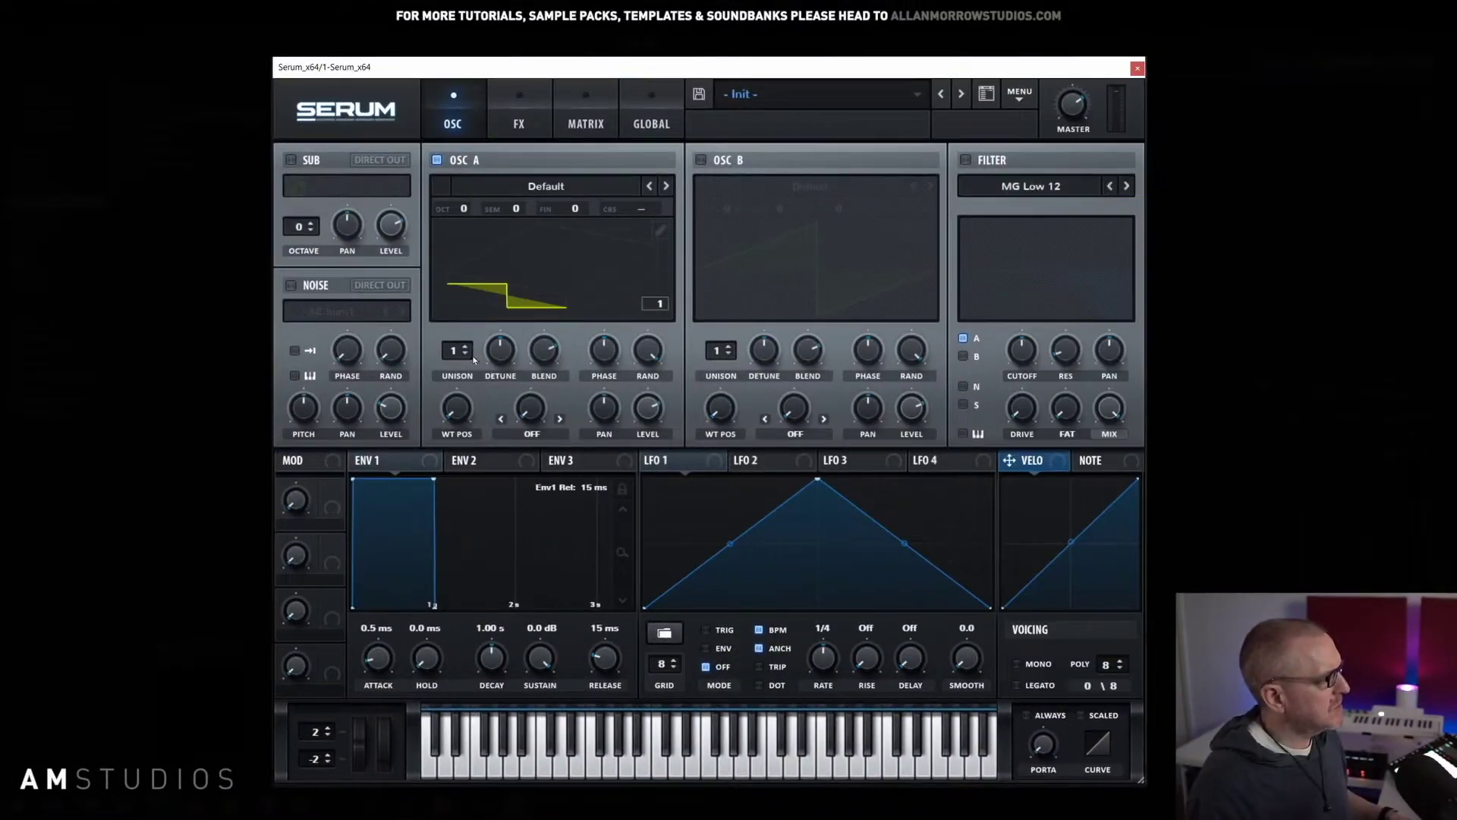
Step: Show oscillator A's full sawtooth and raise its unison to 16 voices, then lower it to 12
click(535, 273)
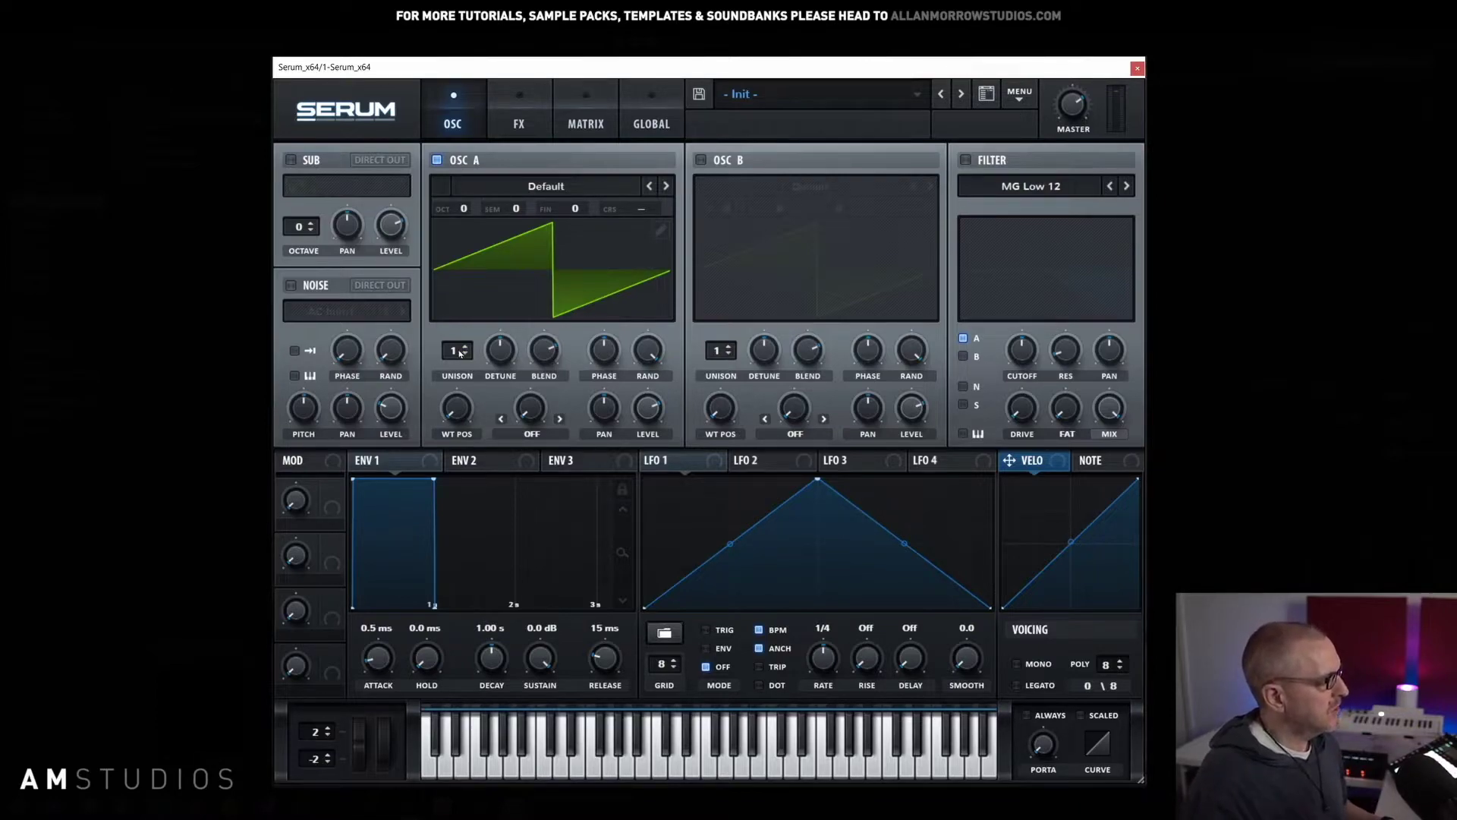
mouse_move(459, 353)
mouse_down()
mouse_move(458, 292)
mouse_move(471, 362)
mouse_up()
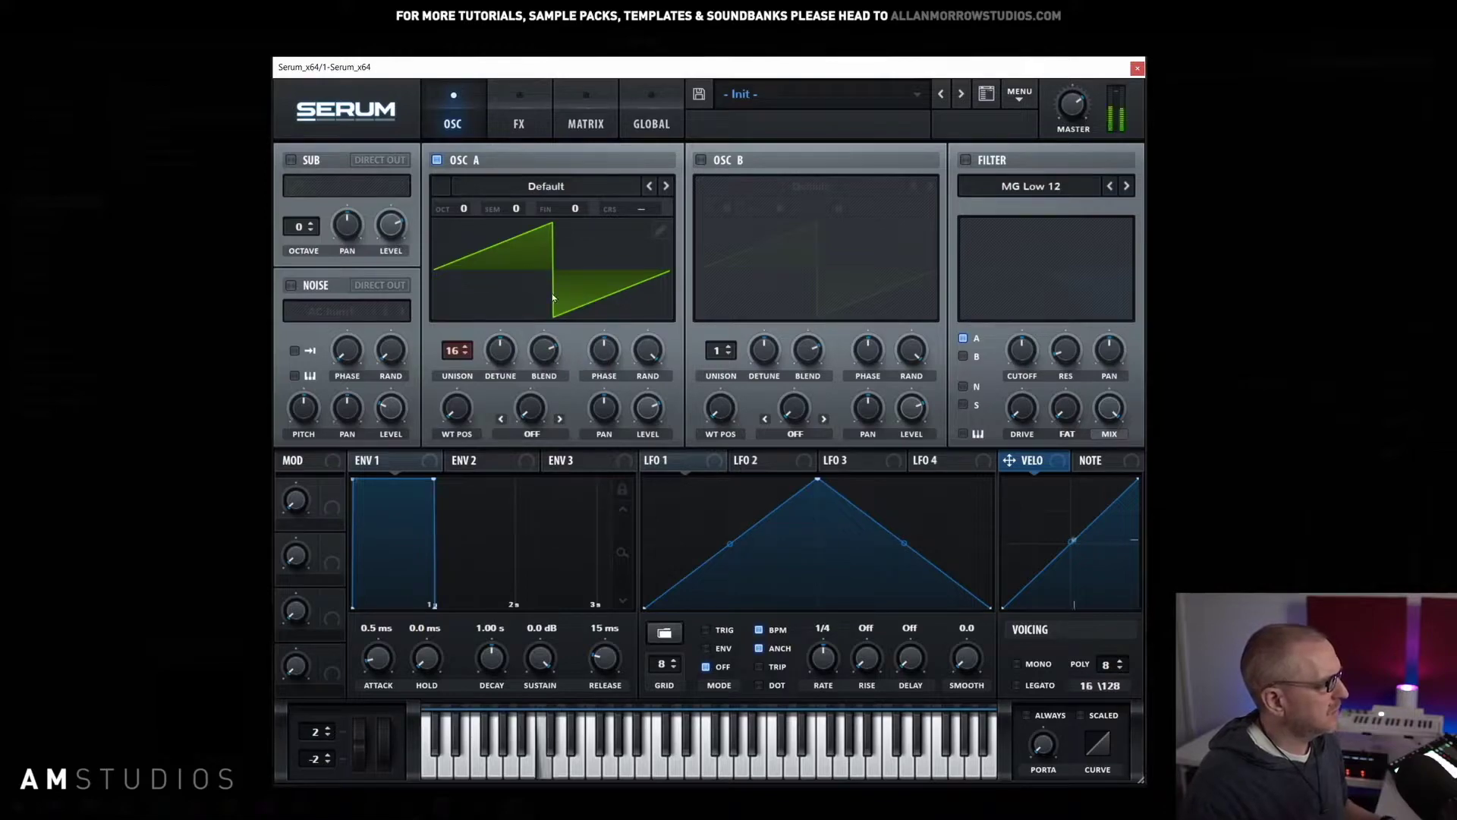
click(453, 361)
mouse_move(454, 361)
mouse_down()
mouse_move(453, 389)
mouse_move(453, 343)
mouse_move(446, 499)
mouse_move(455, 361)
mouse_up()
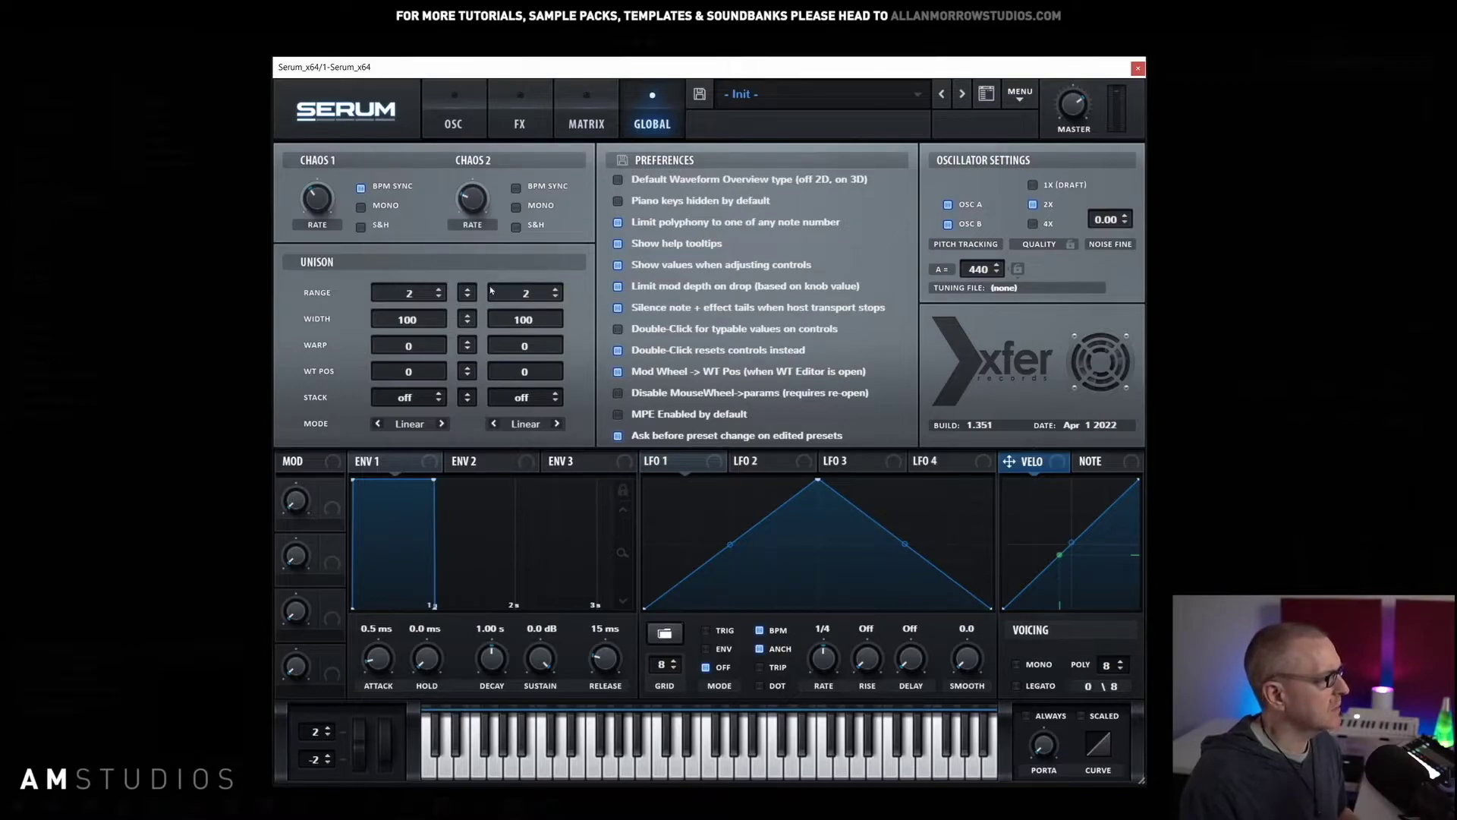
Step: Turn off BPM Sync for Chaos 1 on the Global page
click(361, 188)
mouse_move(320, 212)
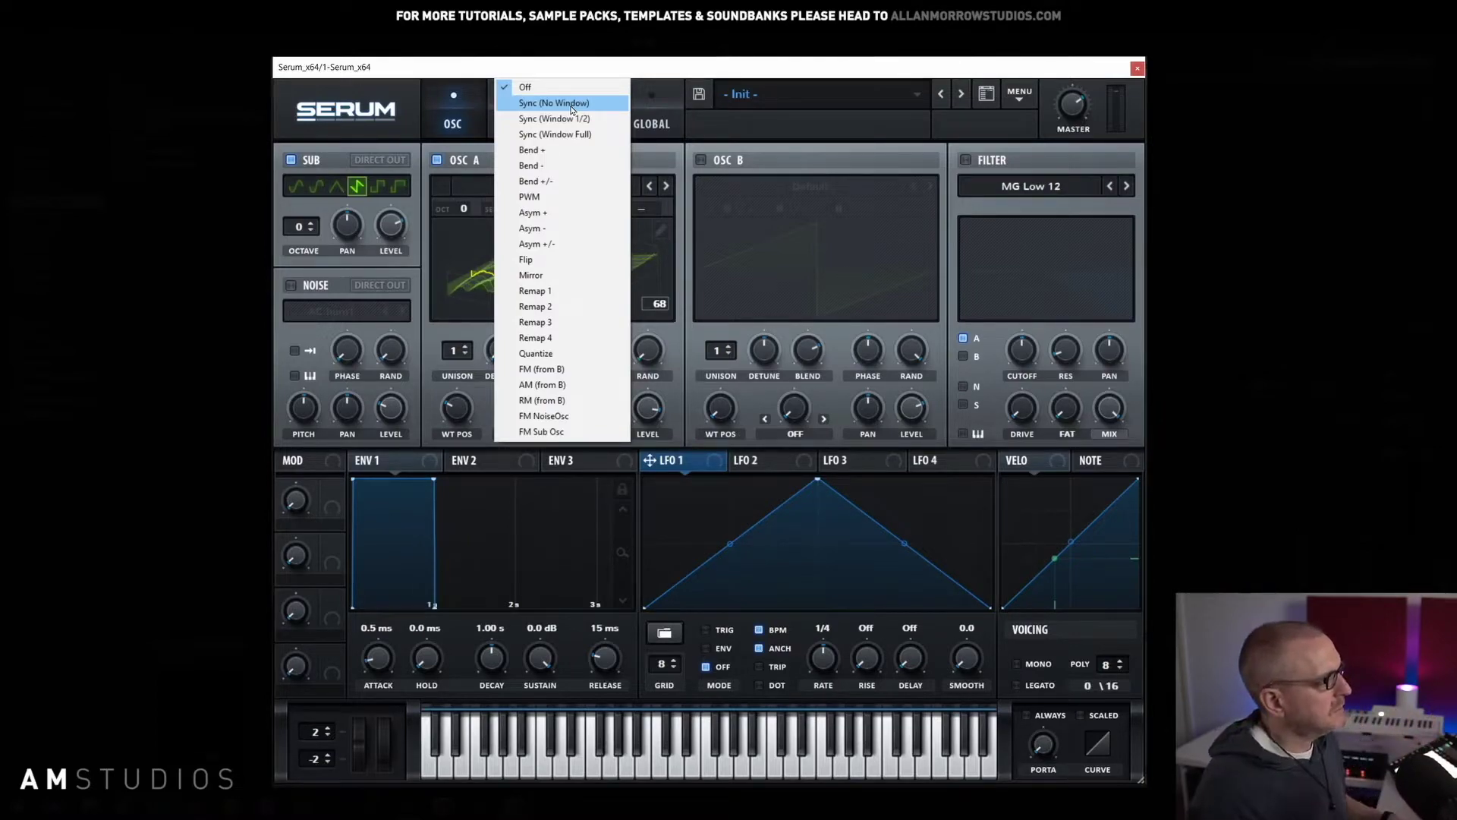
Step: Set oscillator A's warp to Sync (No Window), reset to Init Preset, then reapply Sync (No Window)
click(564, 107)
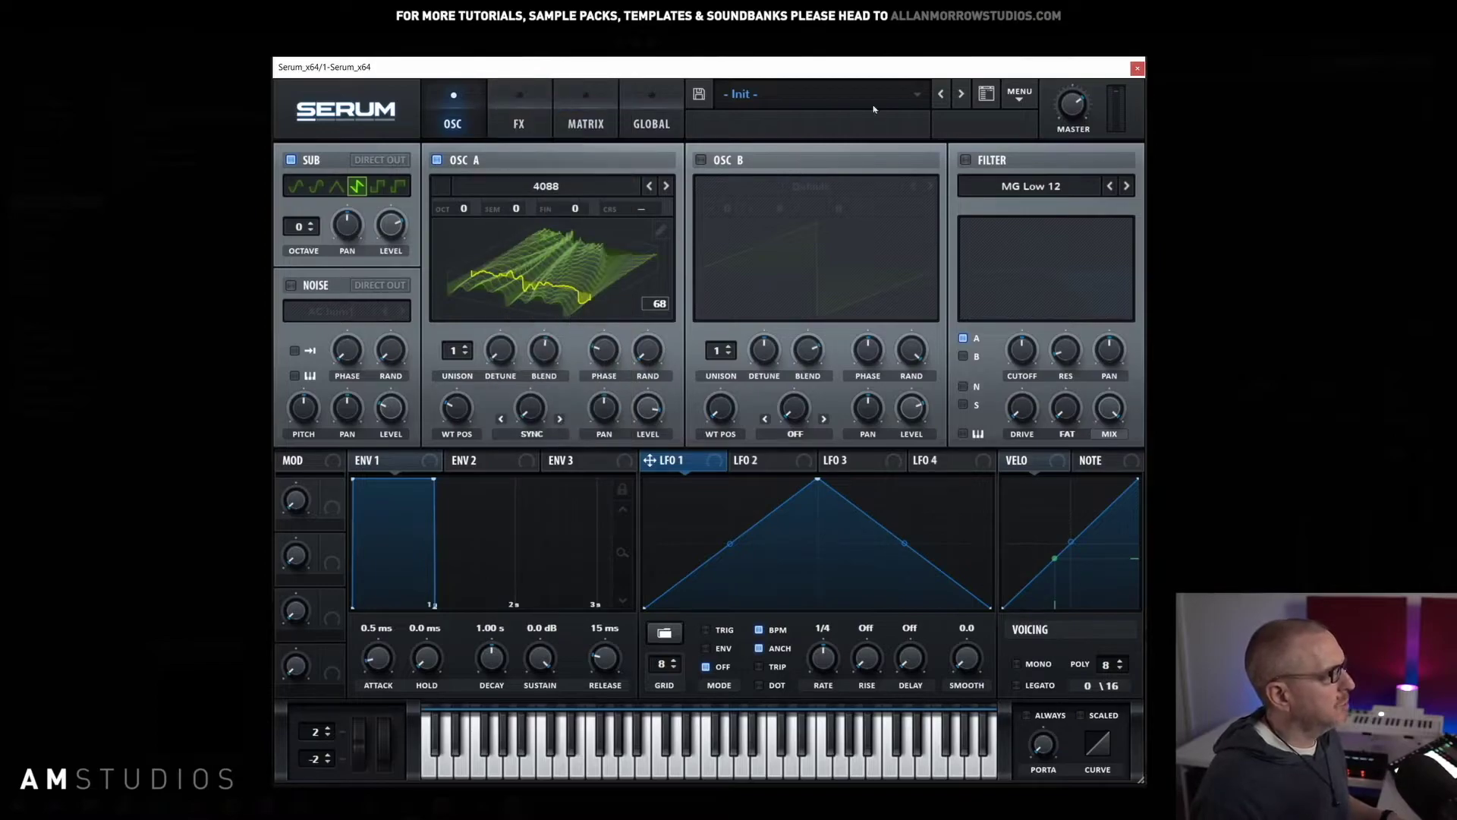
click(1019, 99)
click(1057, 190)
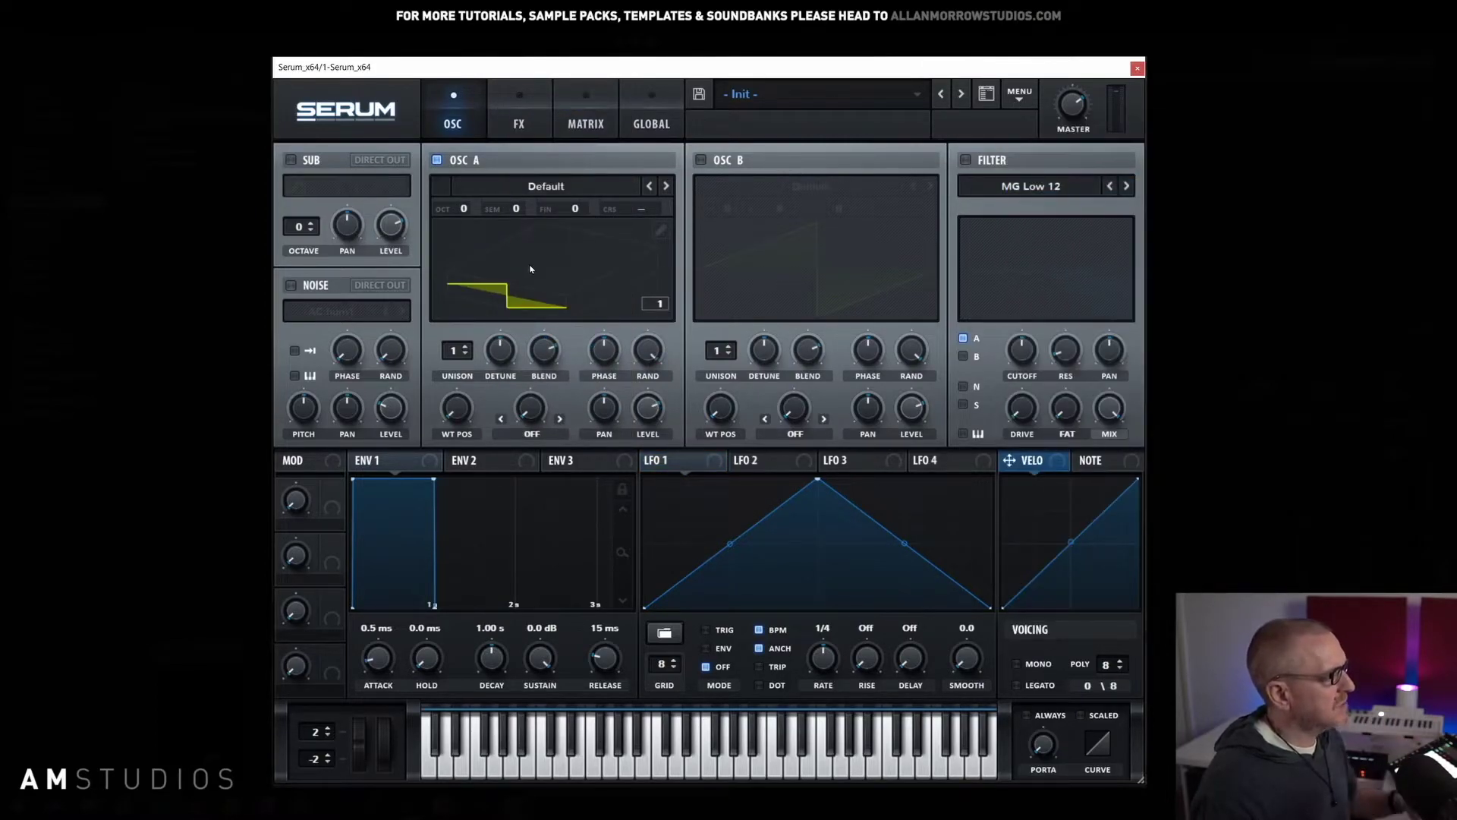
click(533, 434)
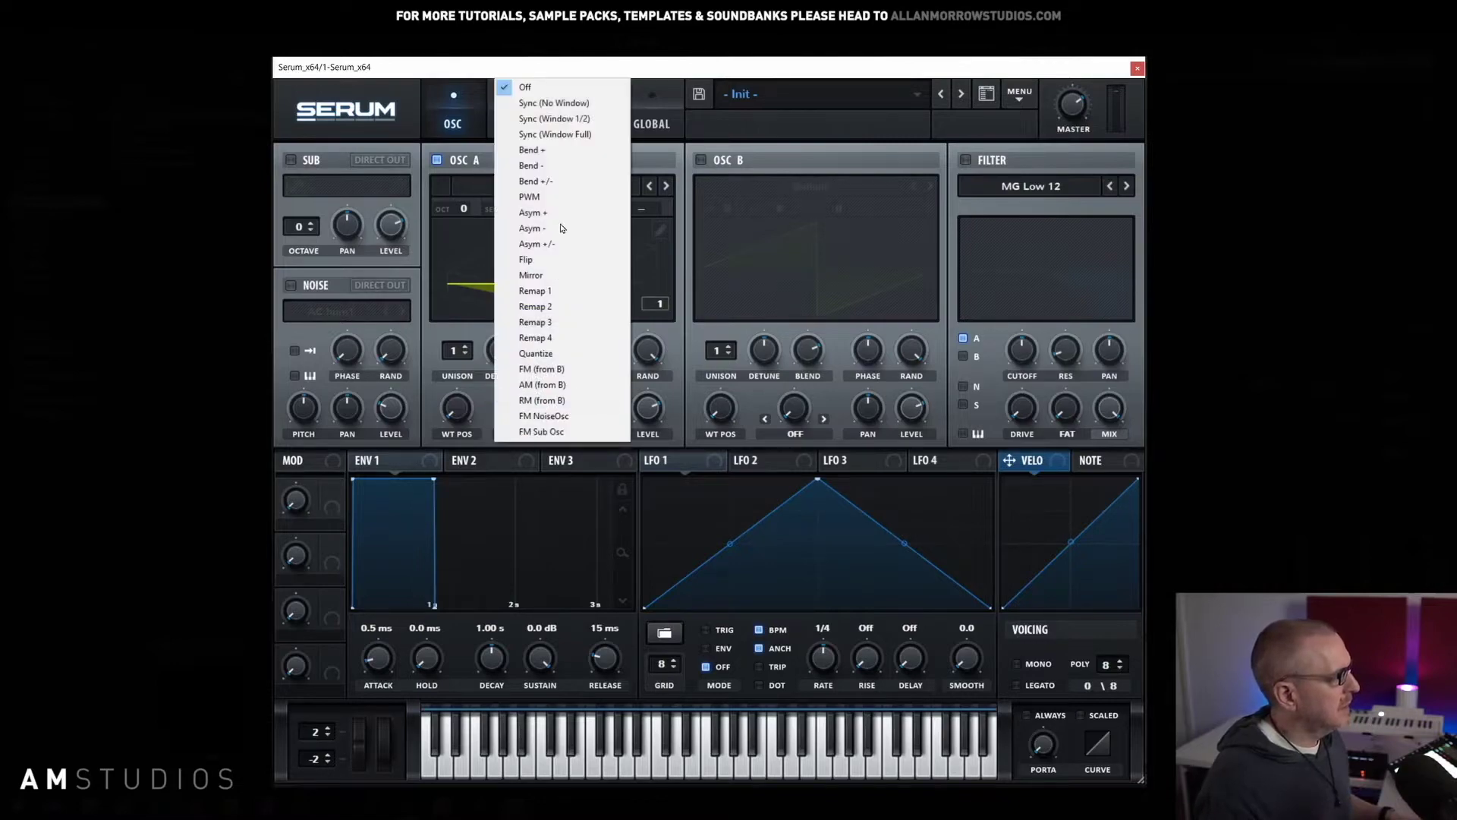
click(555, 107)
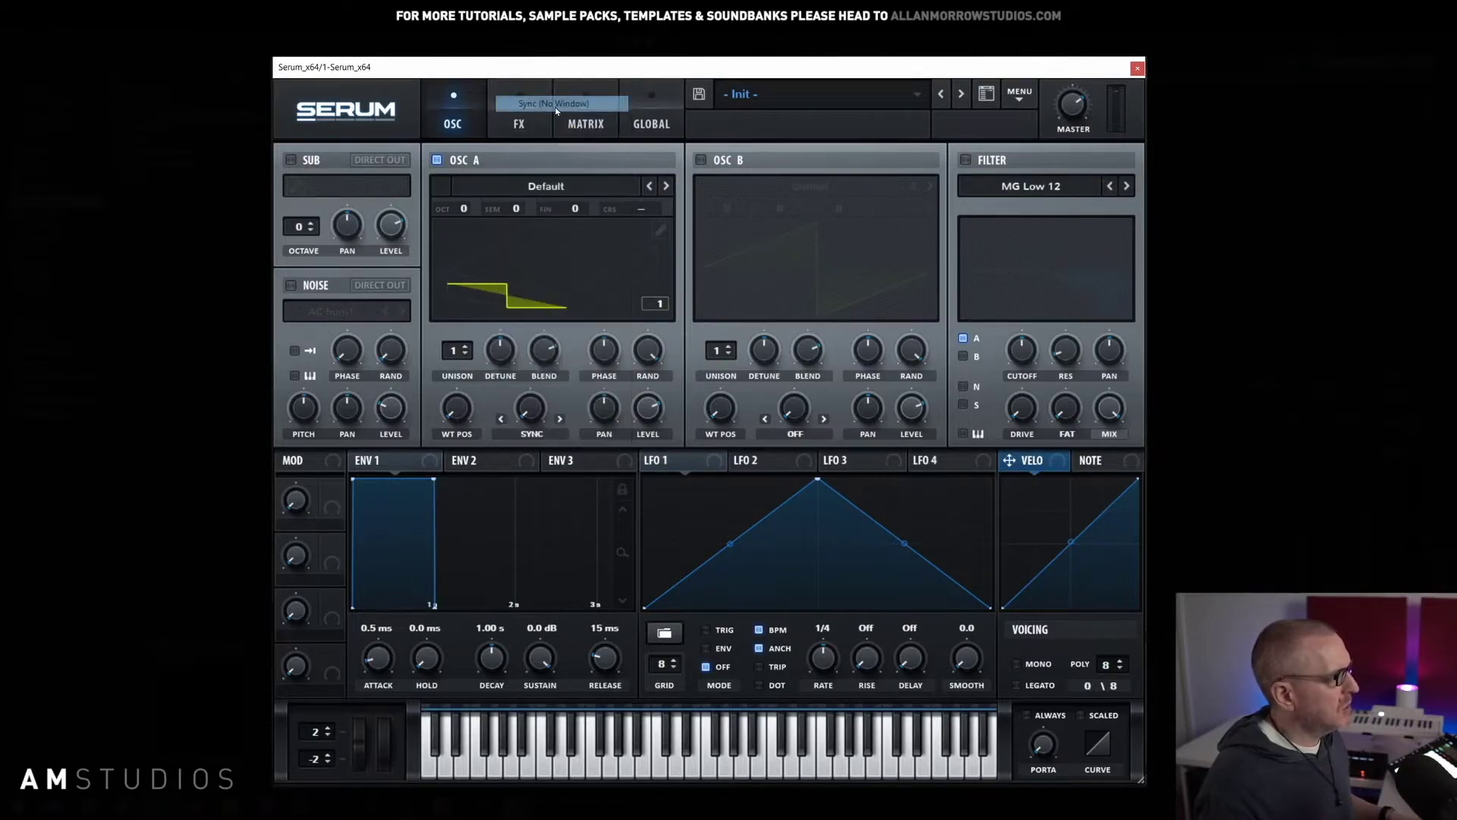
click(534, 434)
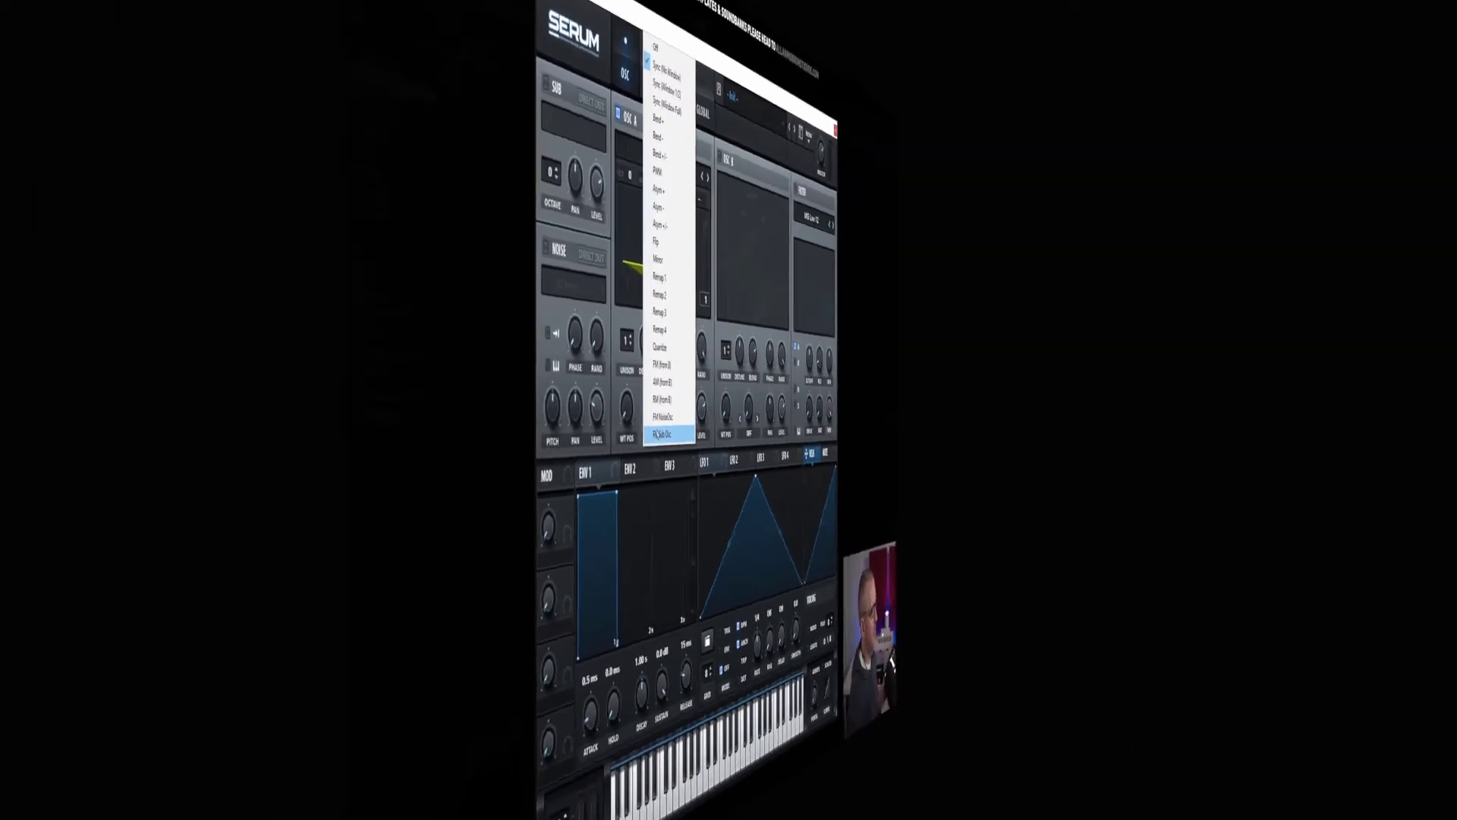
Step: Set oscillator A's warp to Remap 1, then bend and straighten its remap curve
click(532, 290)
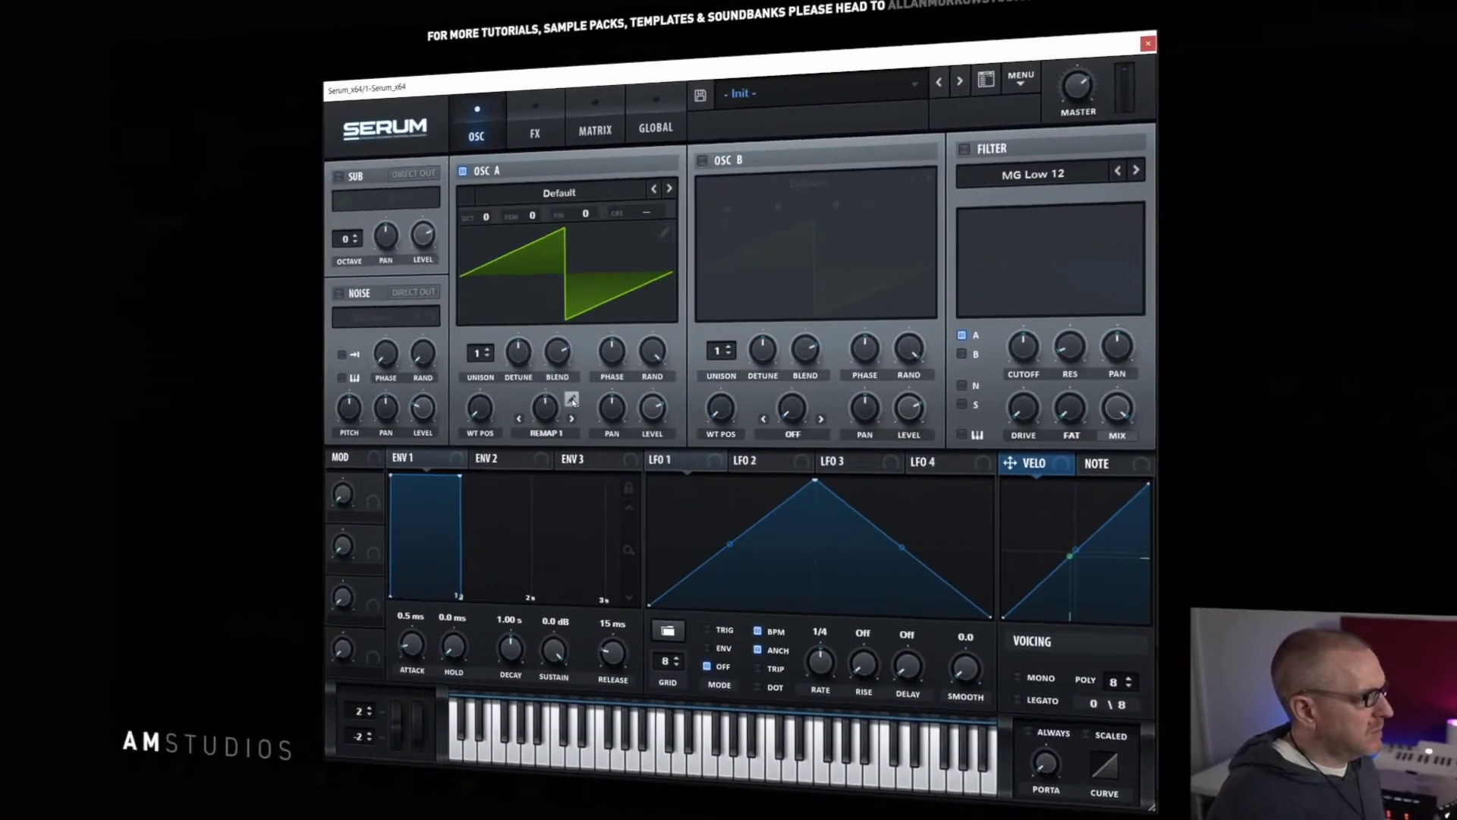
click(571, 399)
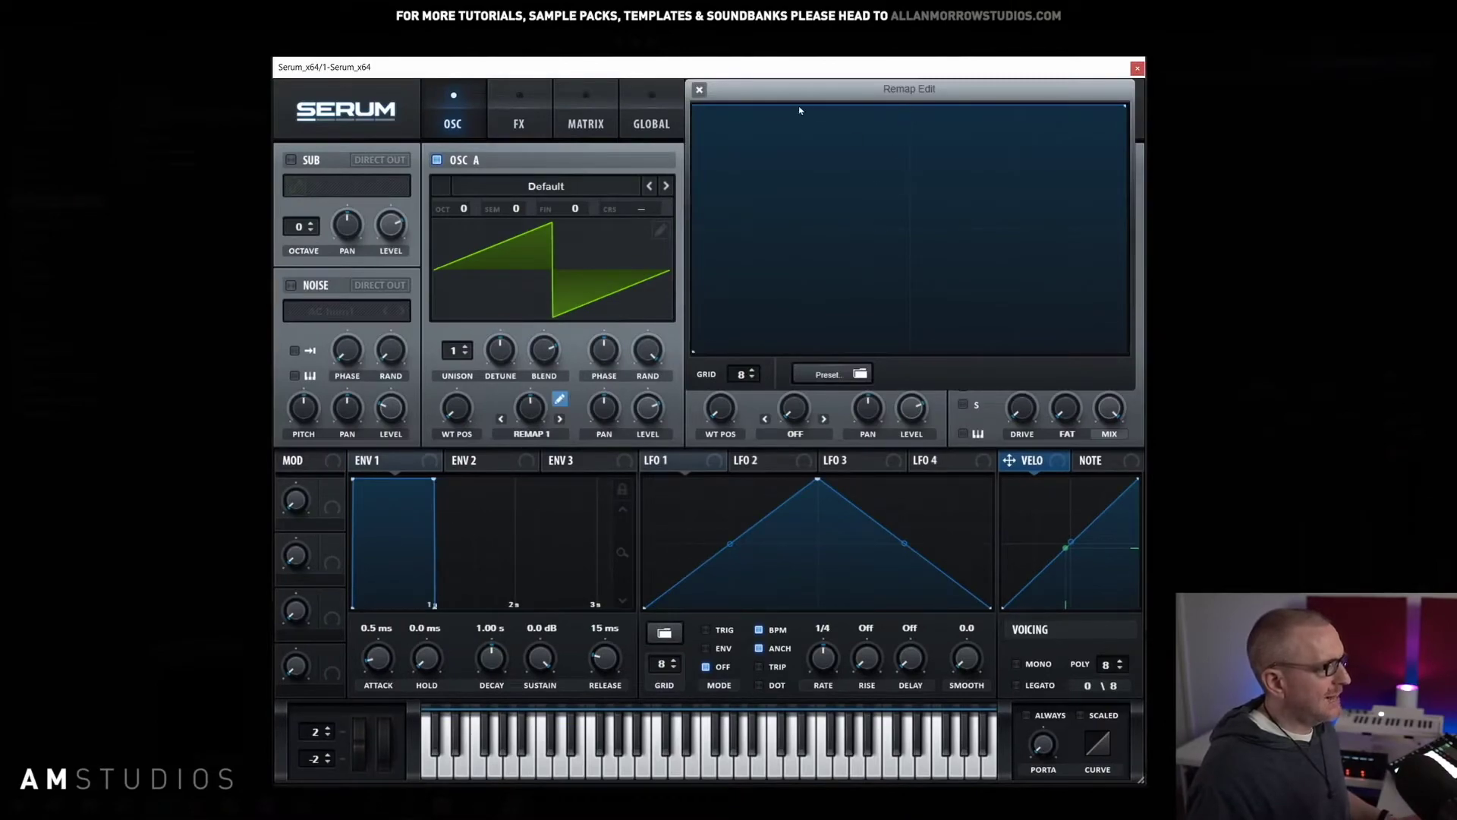
mouse_move(909, 229)
mouse_down()
mouse_move(908, 194)
mouse_move(907, 273)
mouse_move(907, 233)
mouse_up()
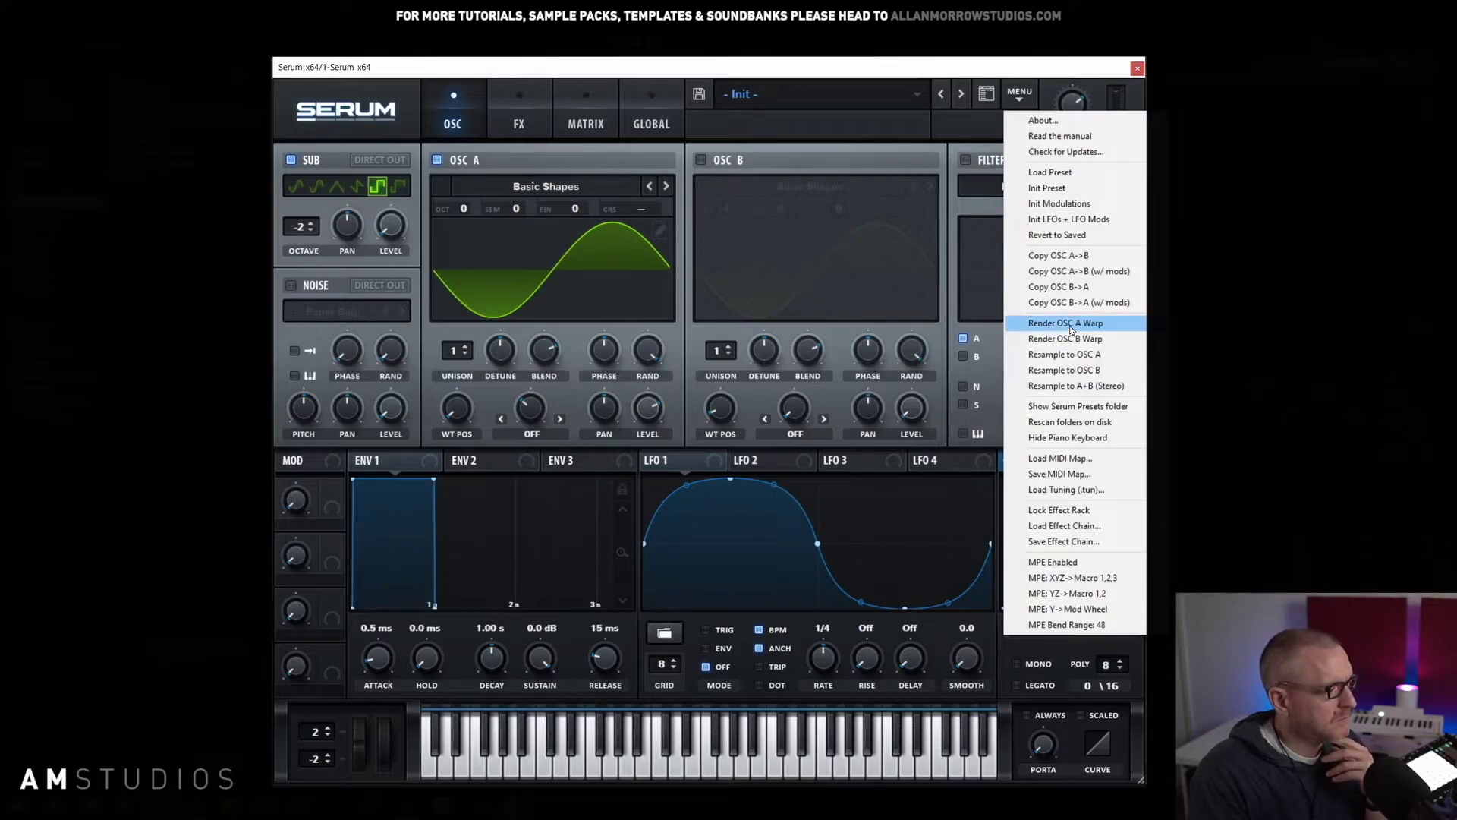
Step: Close the MENU action list, reopen it, and dismiss it without choosing anything
click(1070, 323)
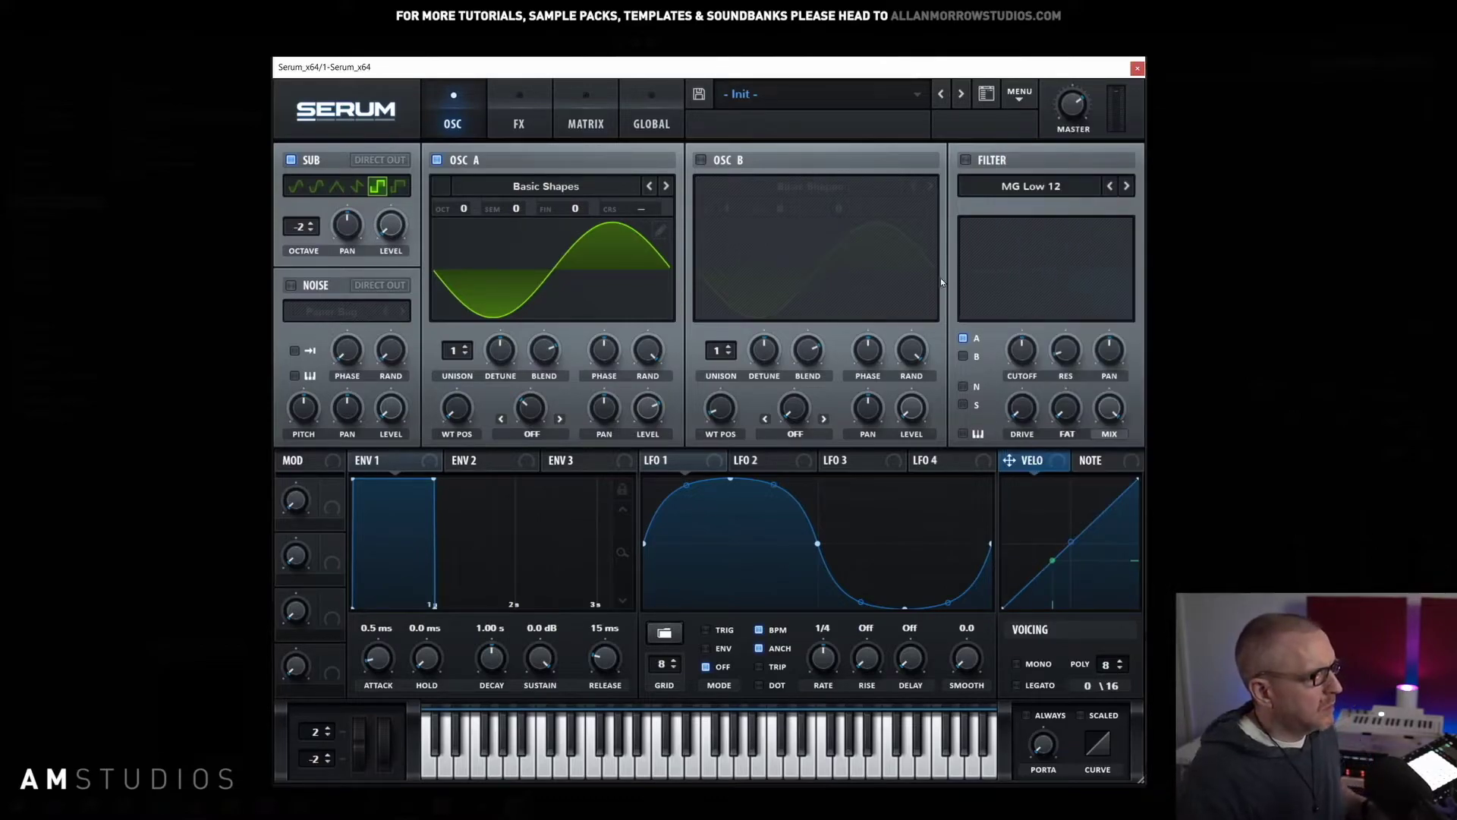
click(1017, 94)
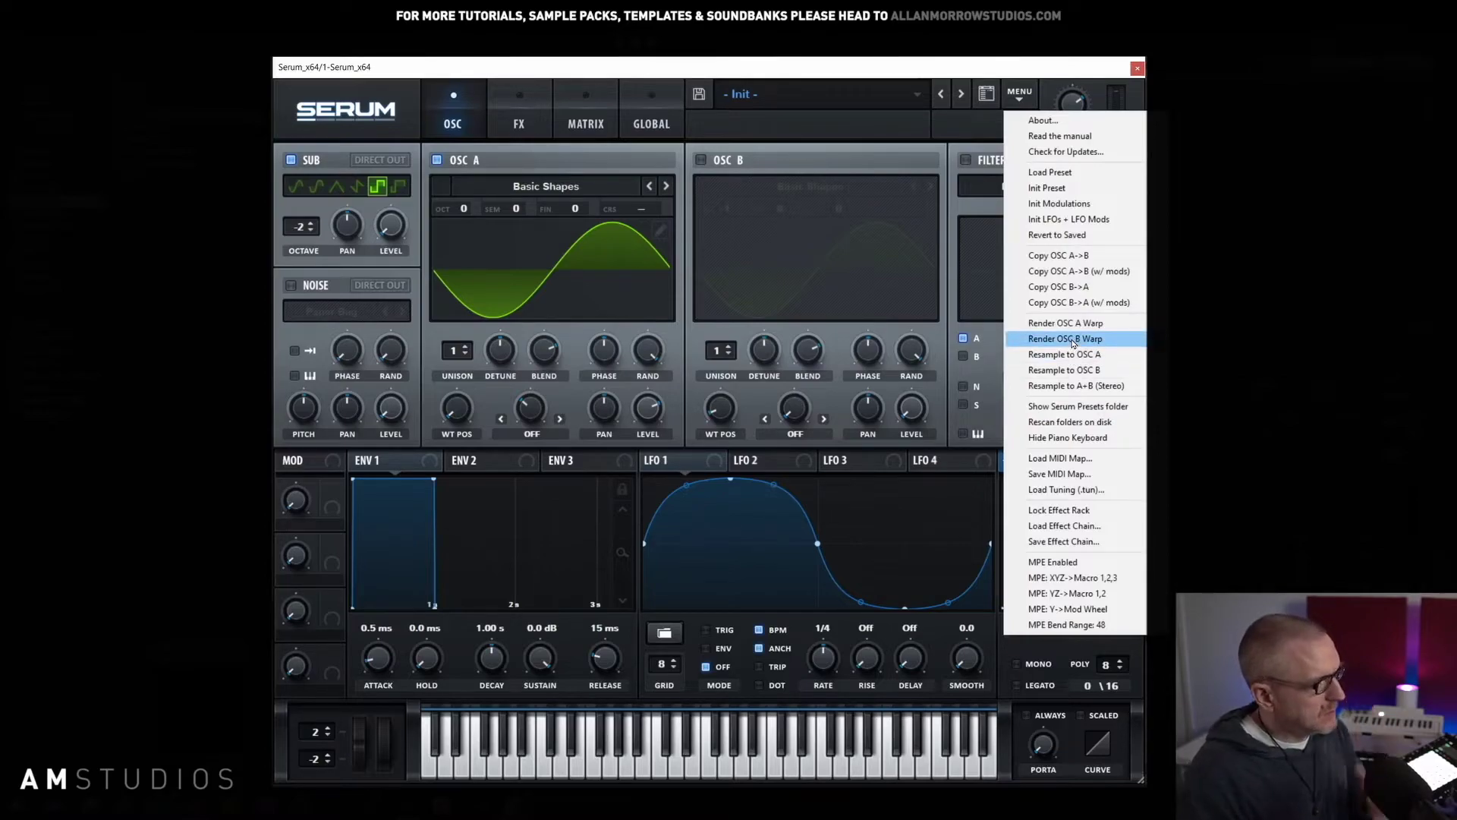
click(1078, 141)
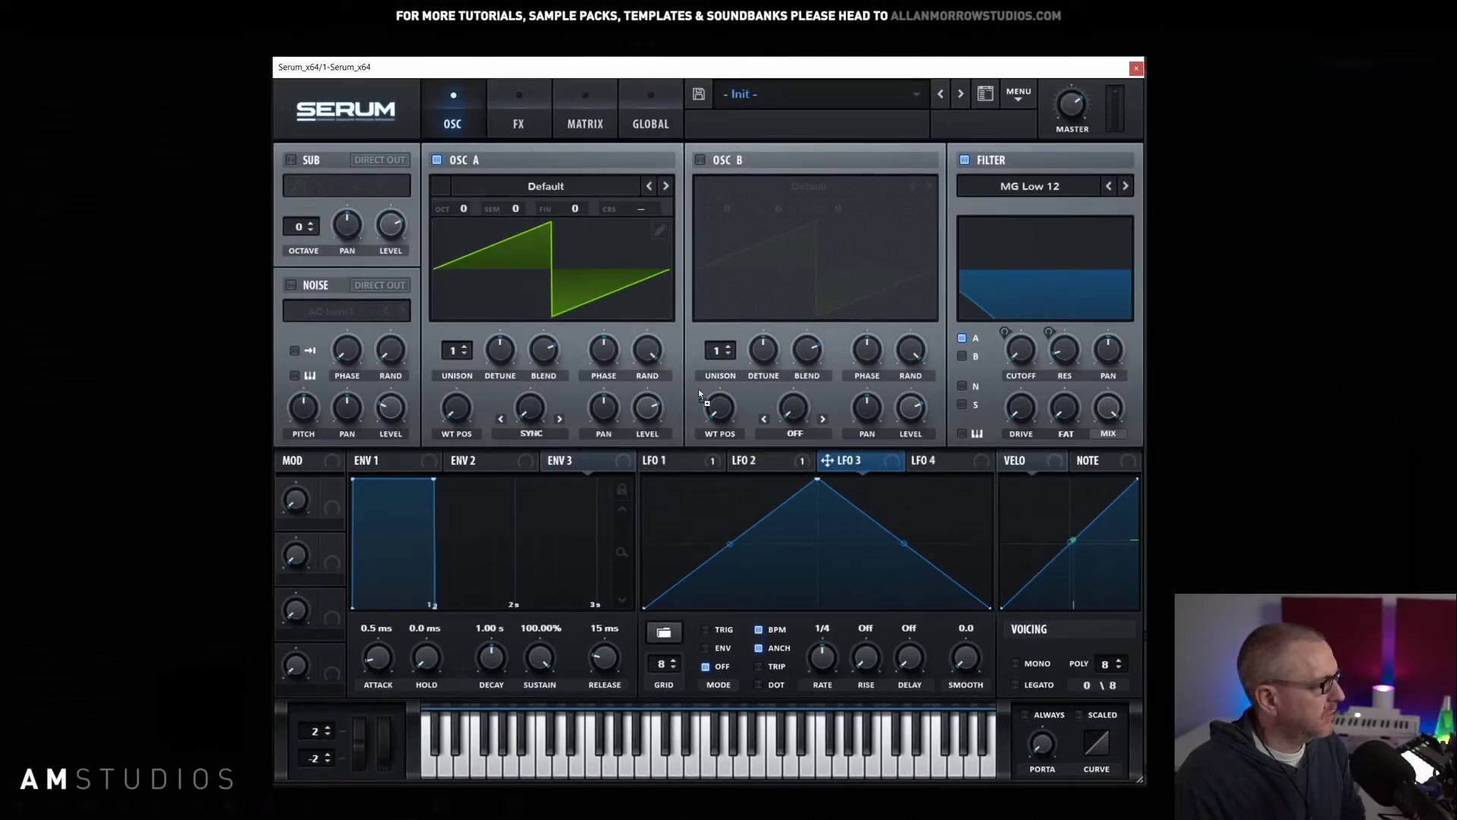
Step: Route LFO 3 to oscillator A's octave and LFO 4 to oscillator A's warp amount
drag(472, 206, 464, 209)
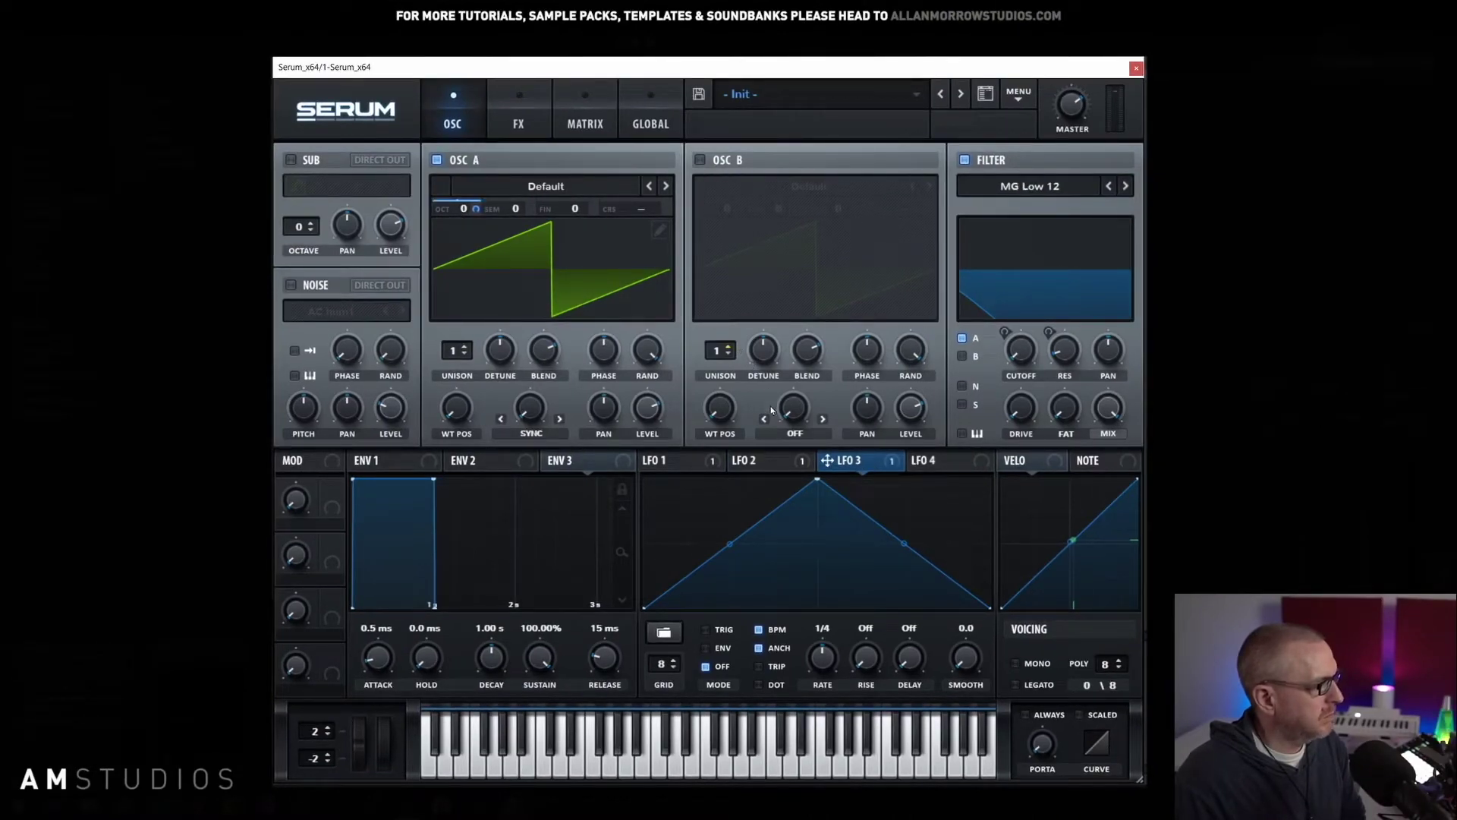
click(922, 461)
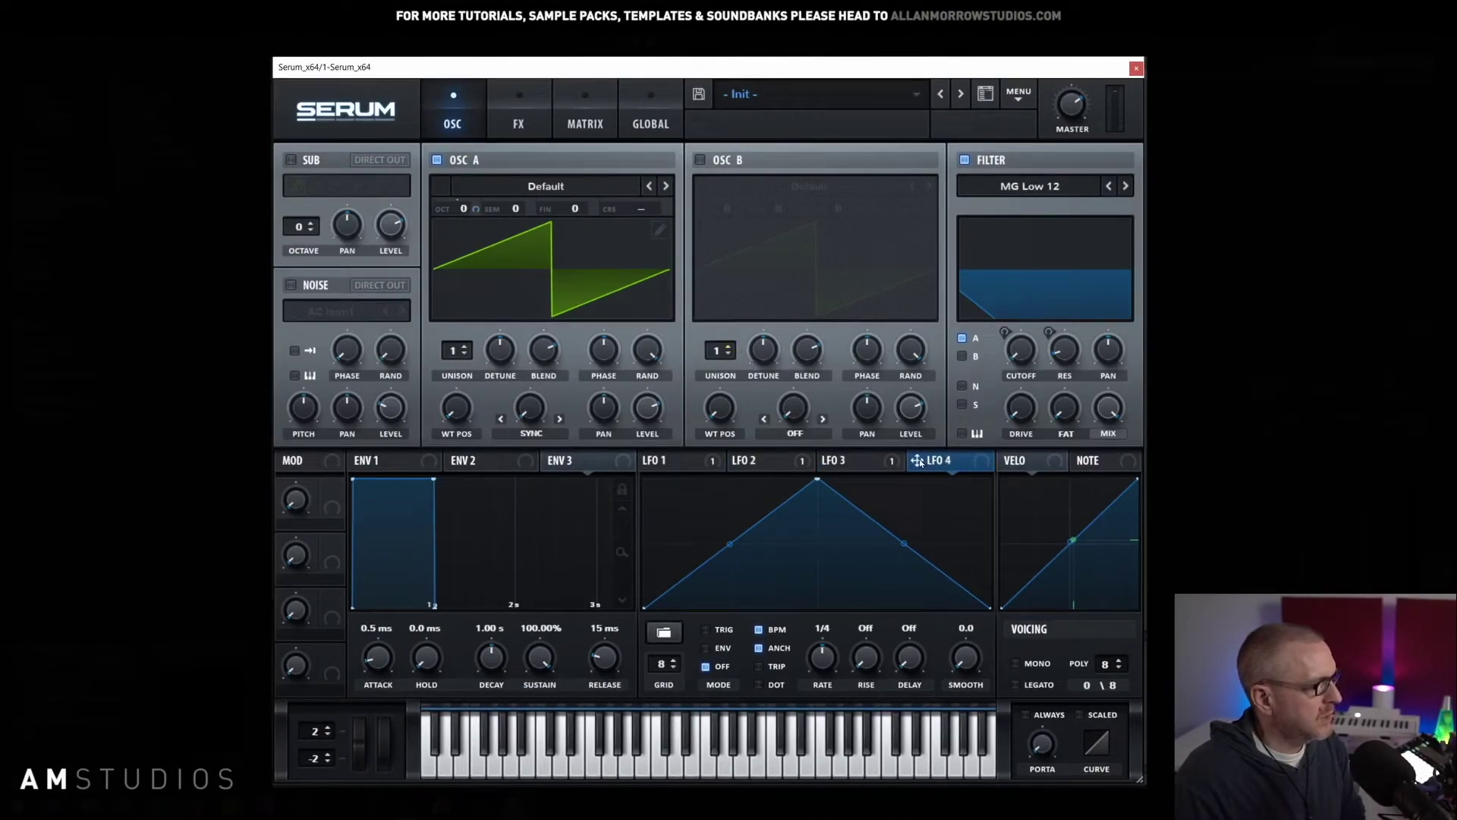
drag(583, 414, 537, 414)
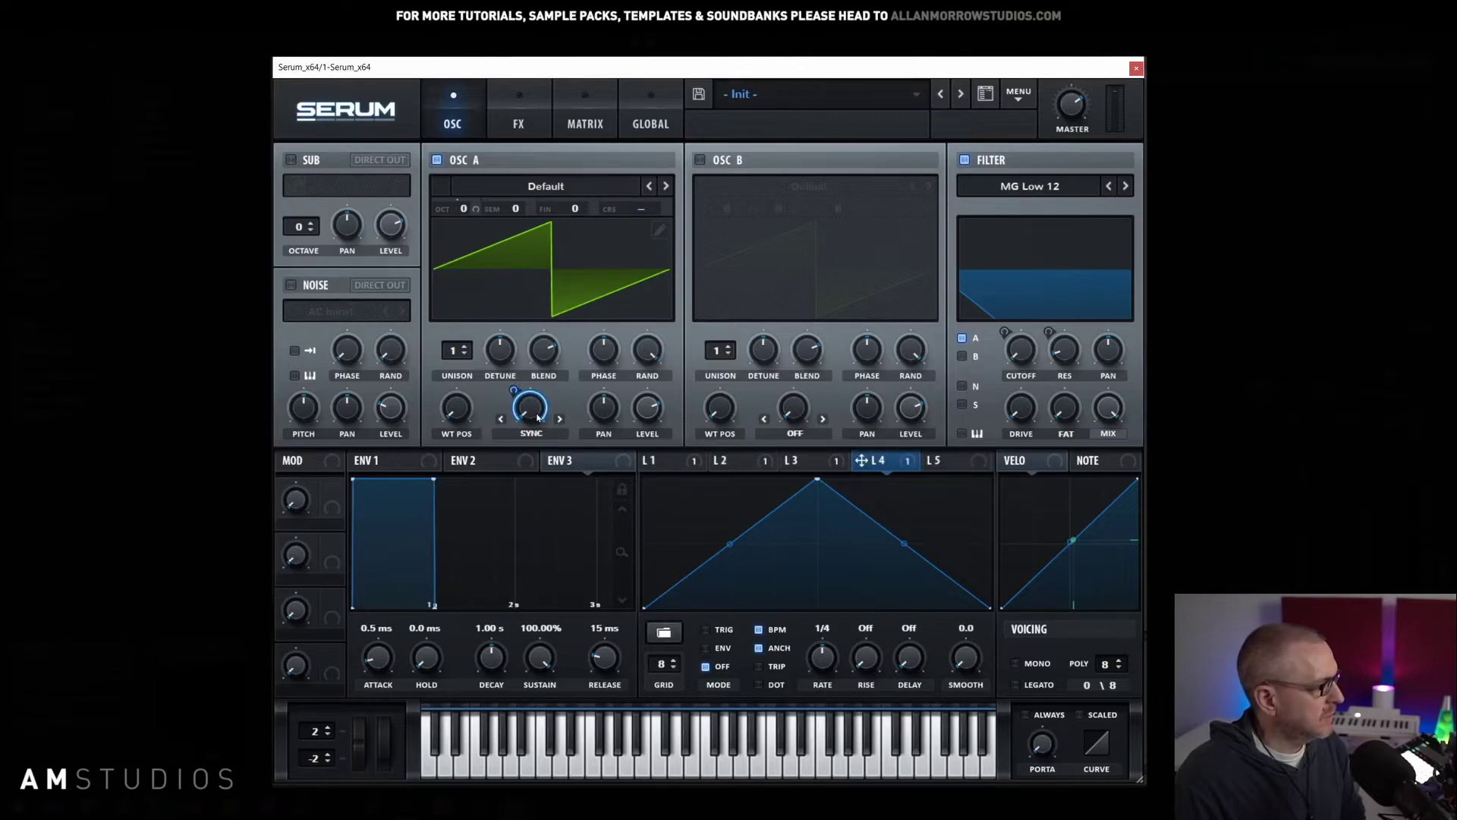
click(949, 461)
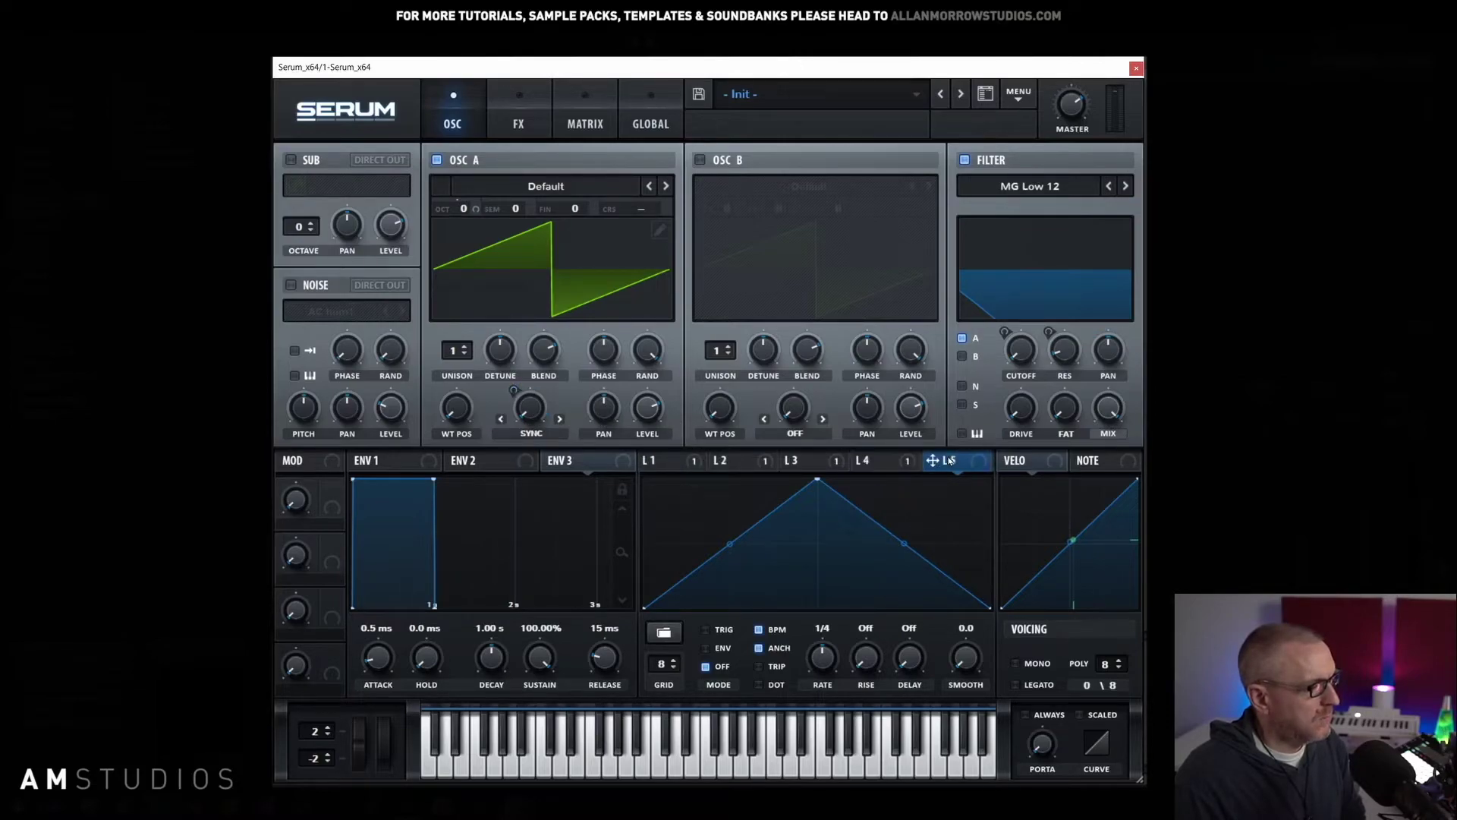
Step: Check the modulation matrix and an empty source slot, then open the MENU list for the oscillator page
click(583, 108)
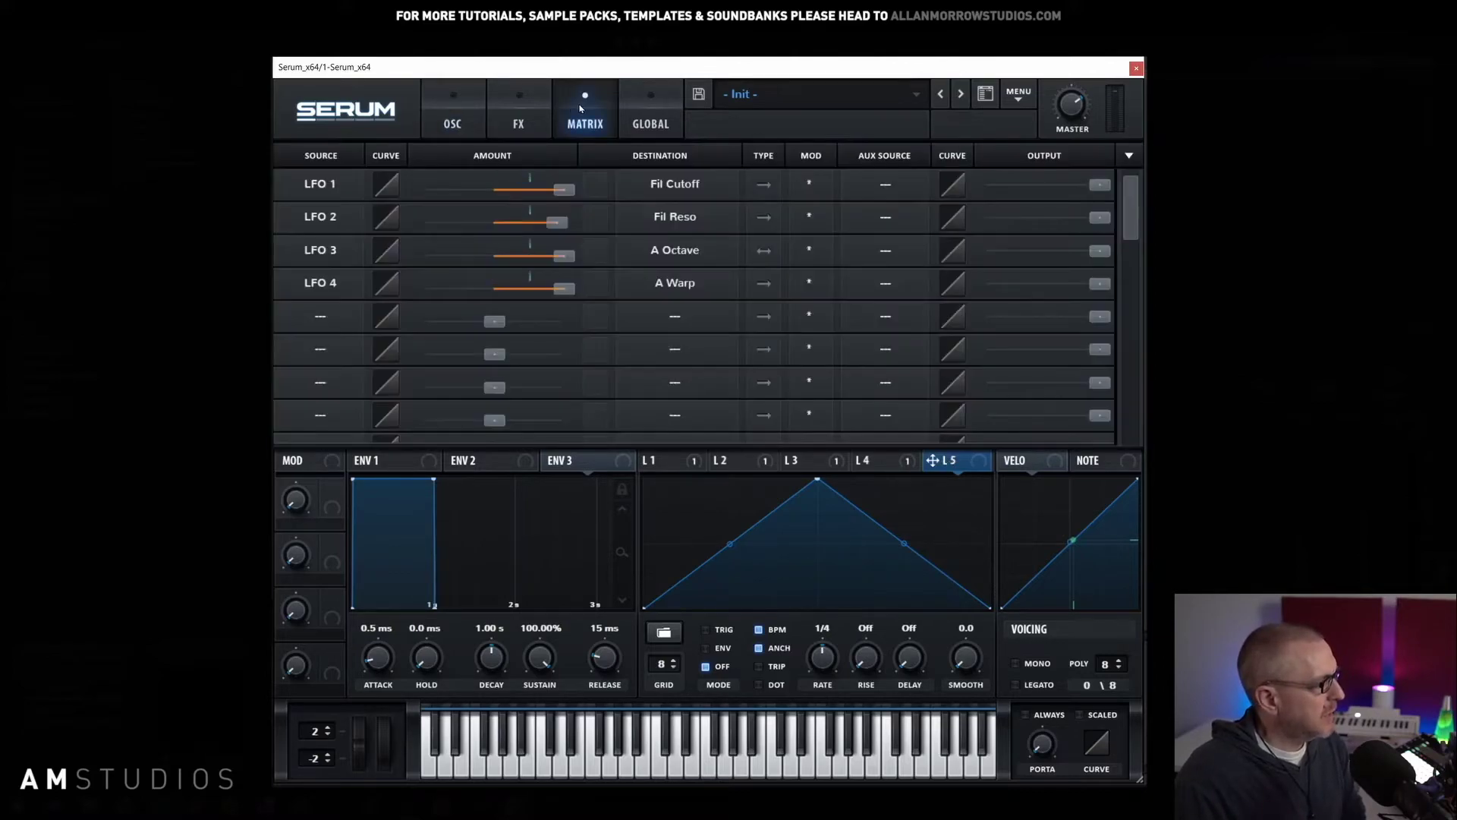
click(315, 308)
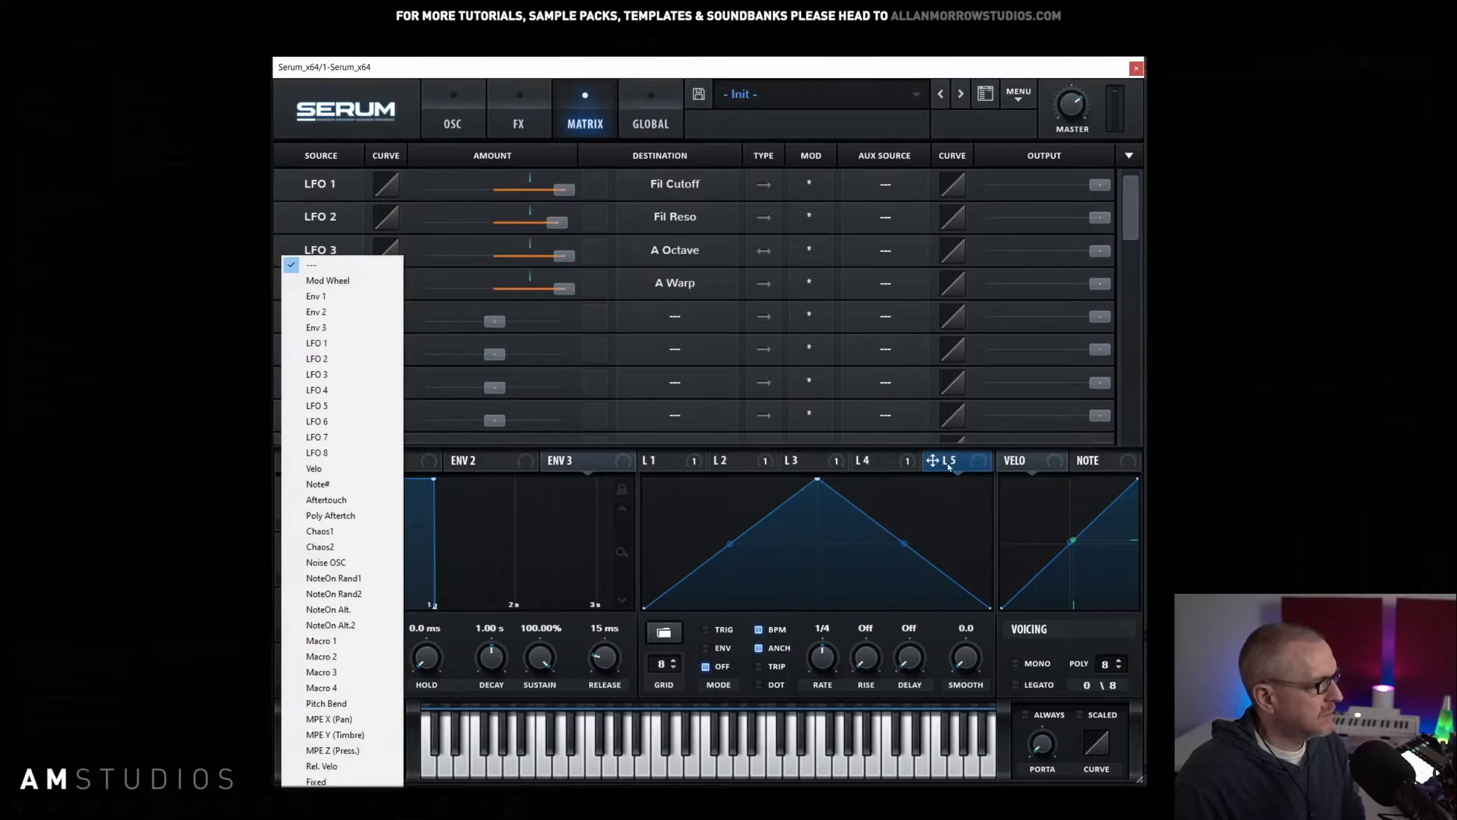
click(650, 453)
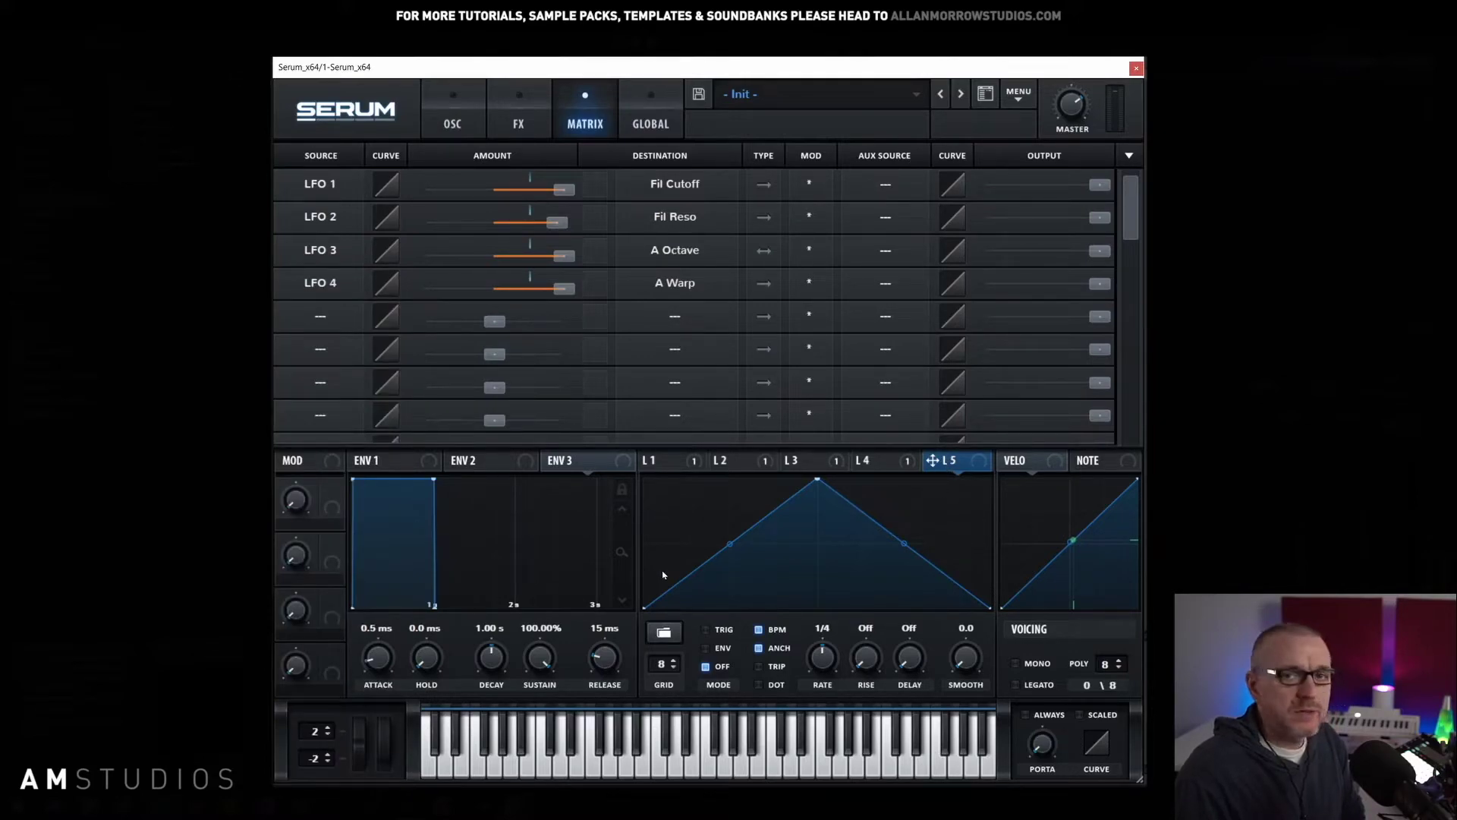
click(1009, 105)
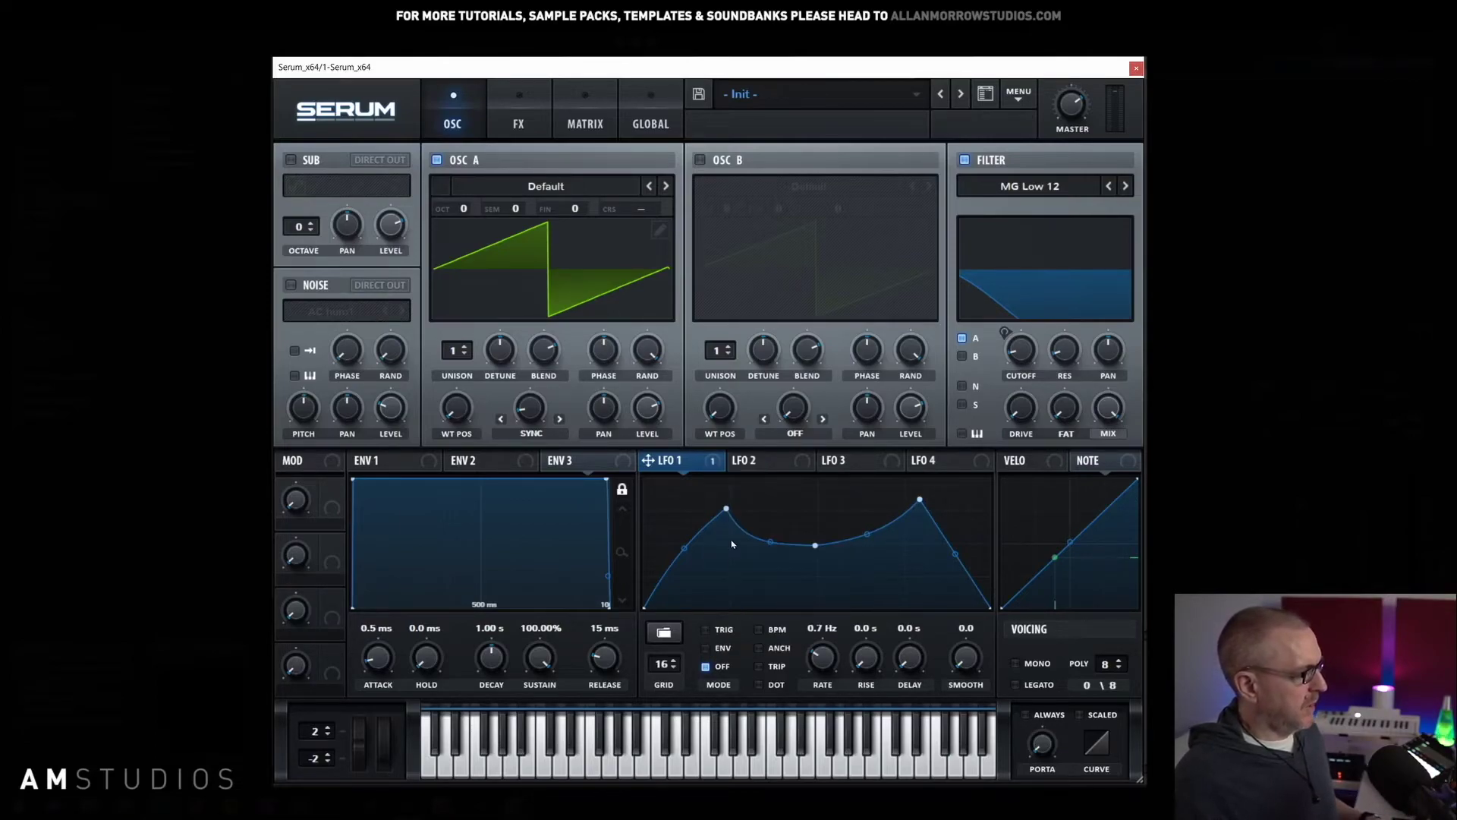
Step: Bend LFO 1's rise down, raise the left peak, lower the right peak and level the middle plateau
drag(684, 547, 685, 574)
drag(725, 509, 705, 487)
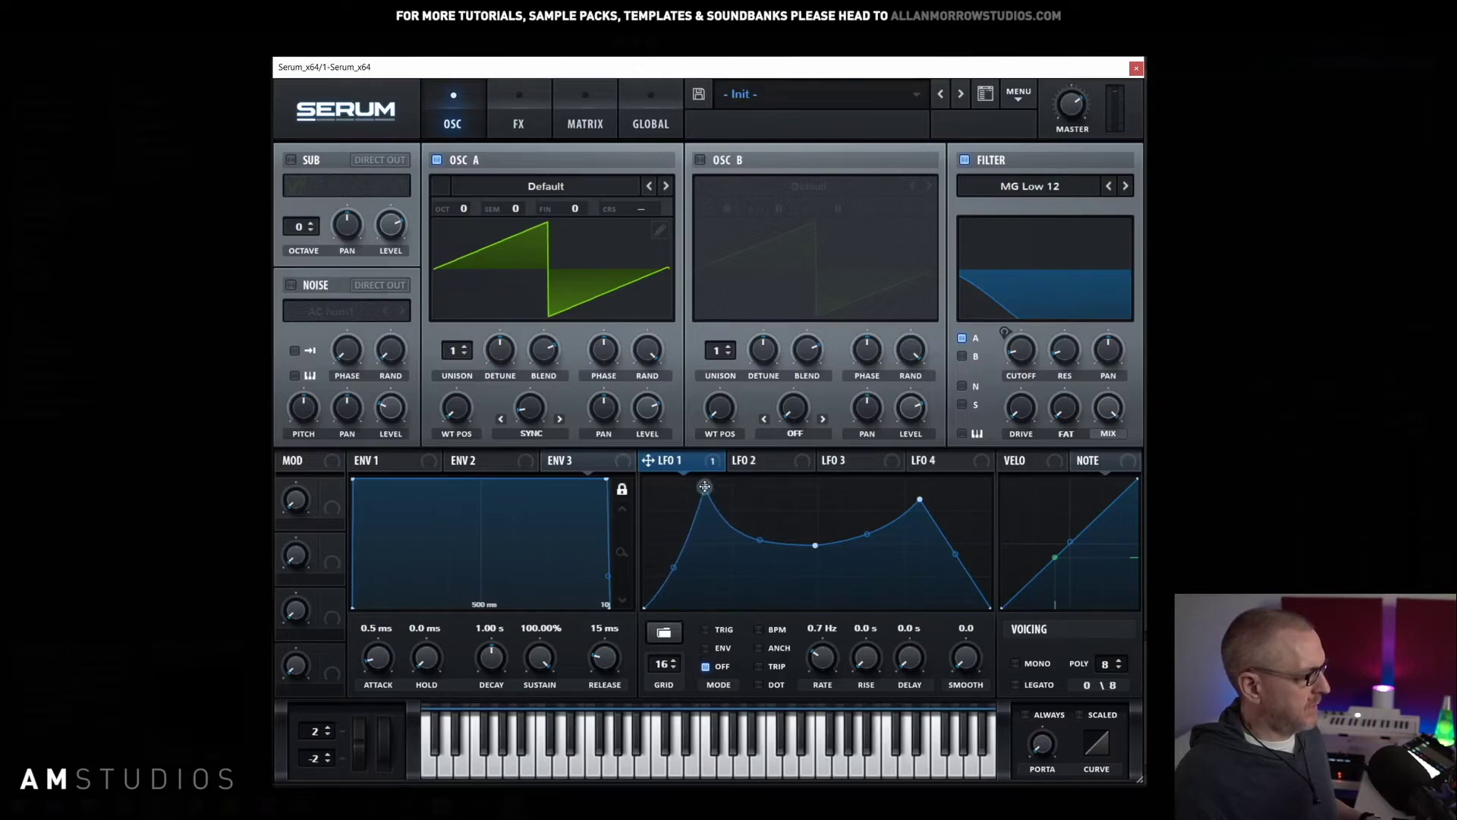
drag(920, 499, 917, 538)
drag(814, 545, 806, 522)
drag(917, 538, 921, 526)
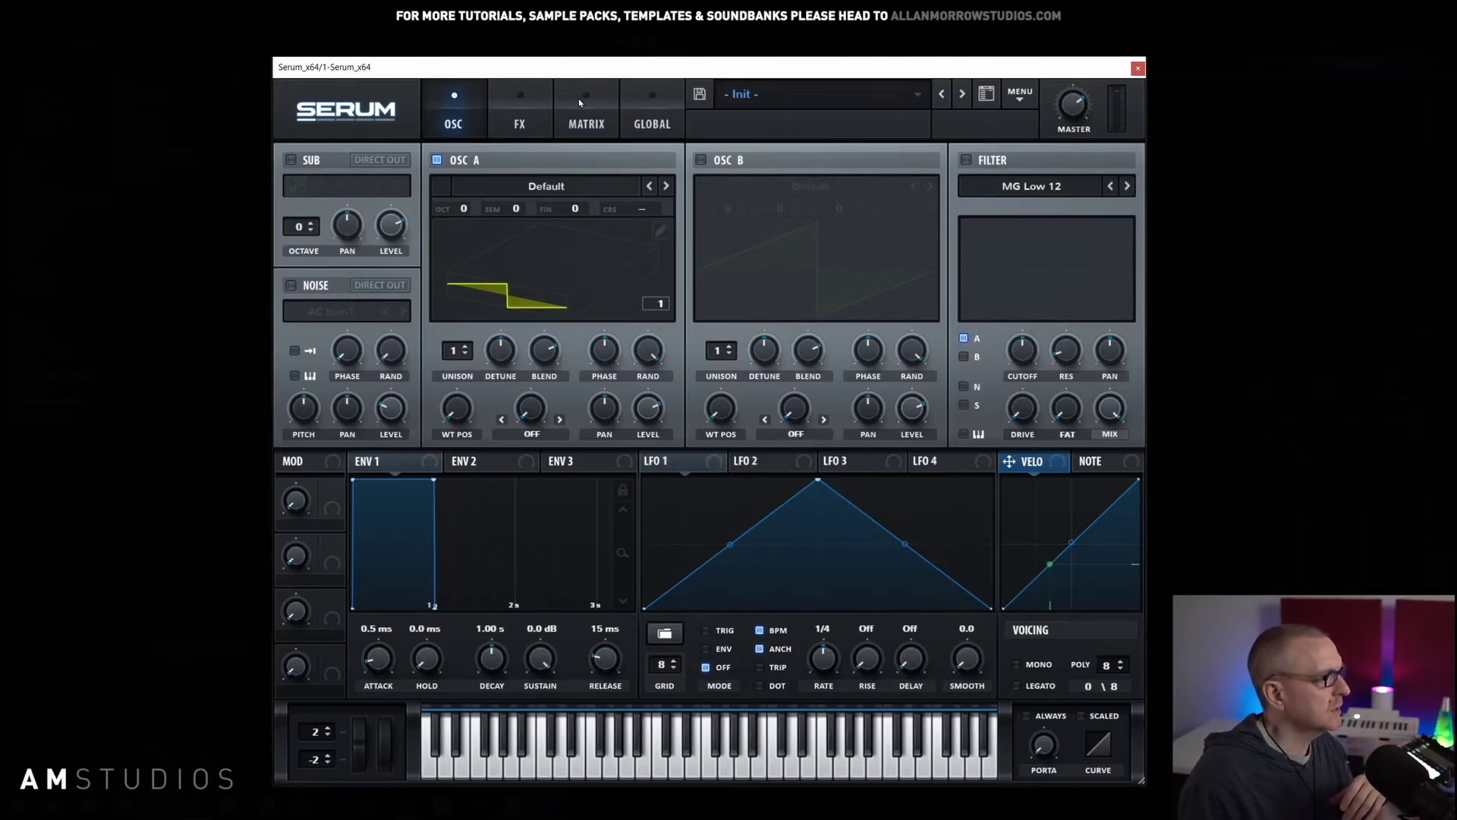
Step: On the GLOBAL page, raise Oscillator A's unison warp offset, then return it to 0
click(656, 106)
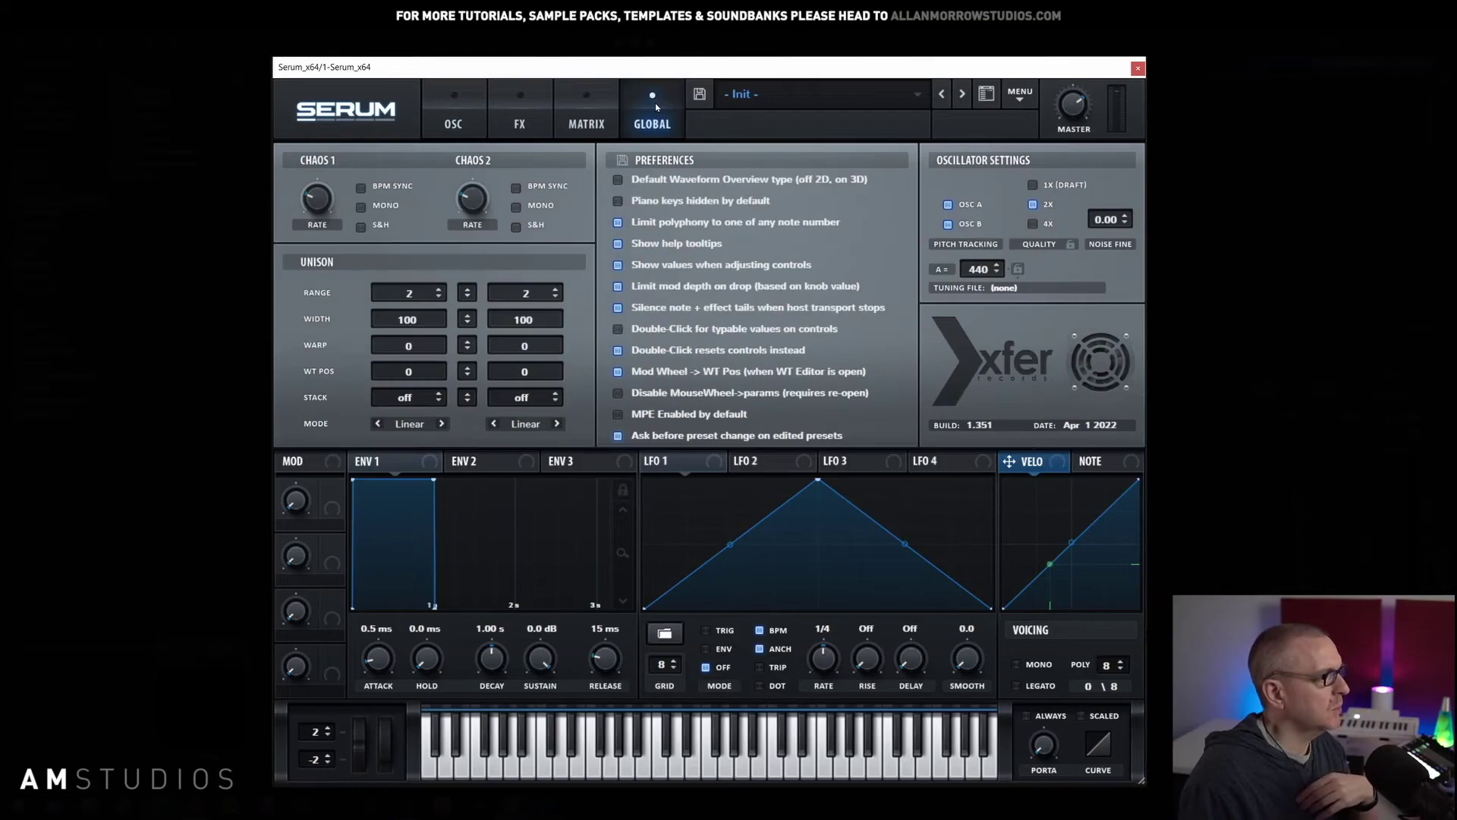
click(518, 102)
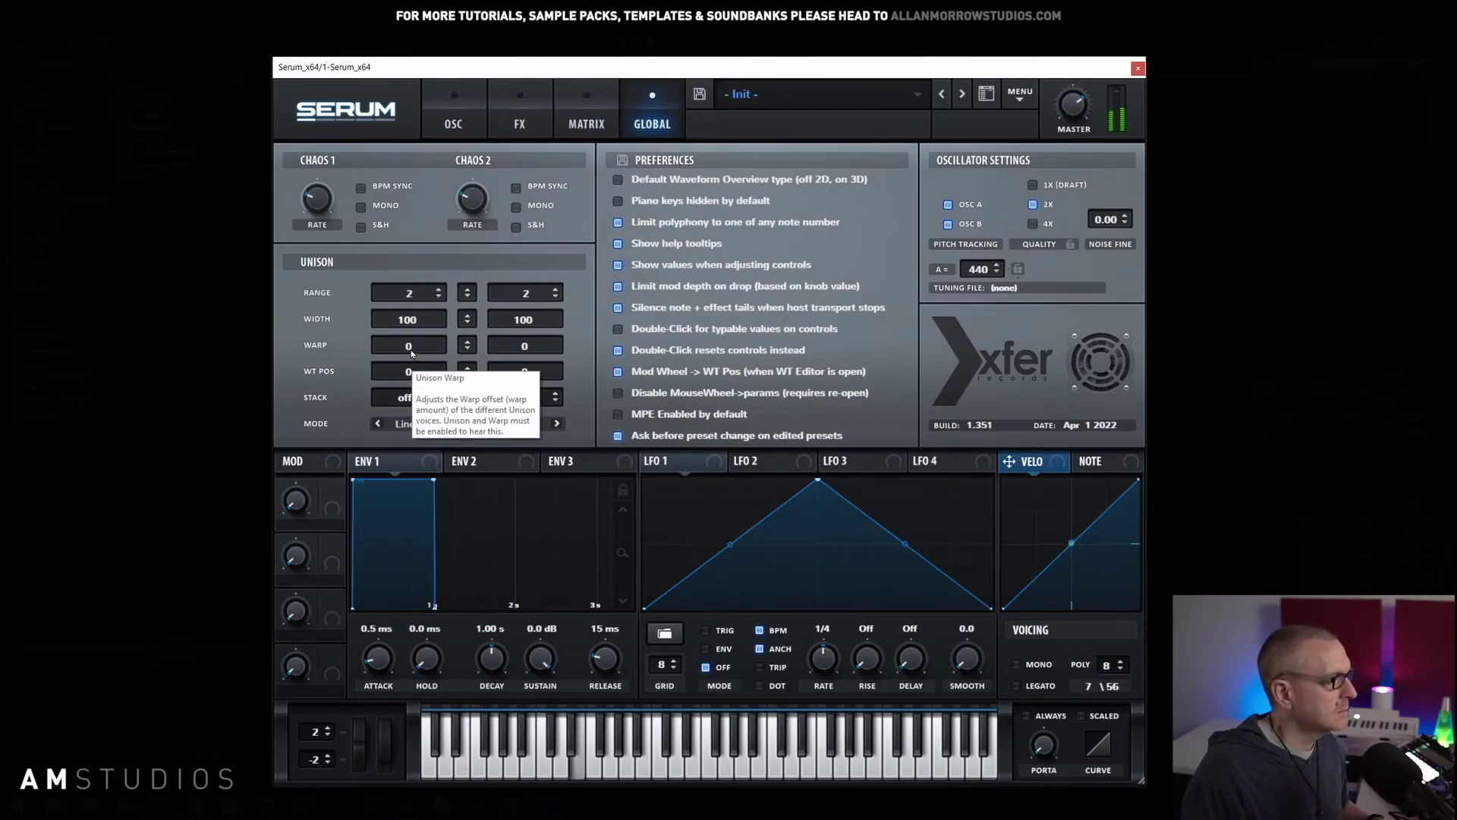
drag(411, 354, 407, 284)
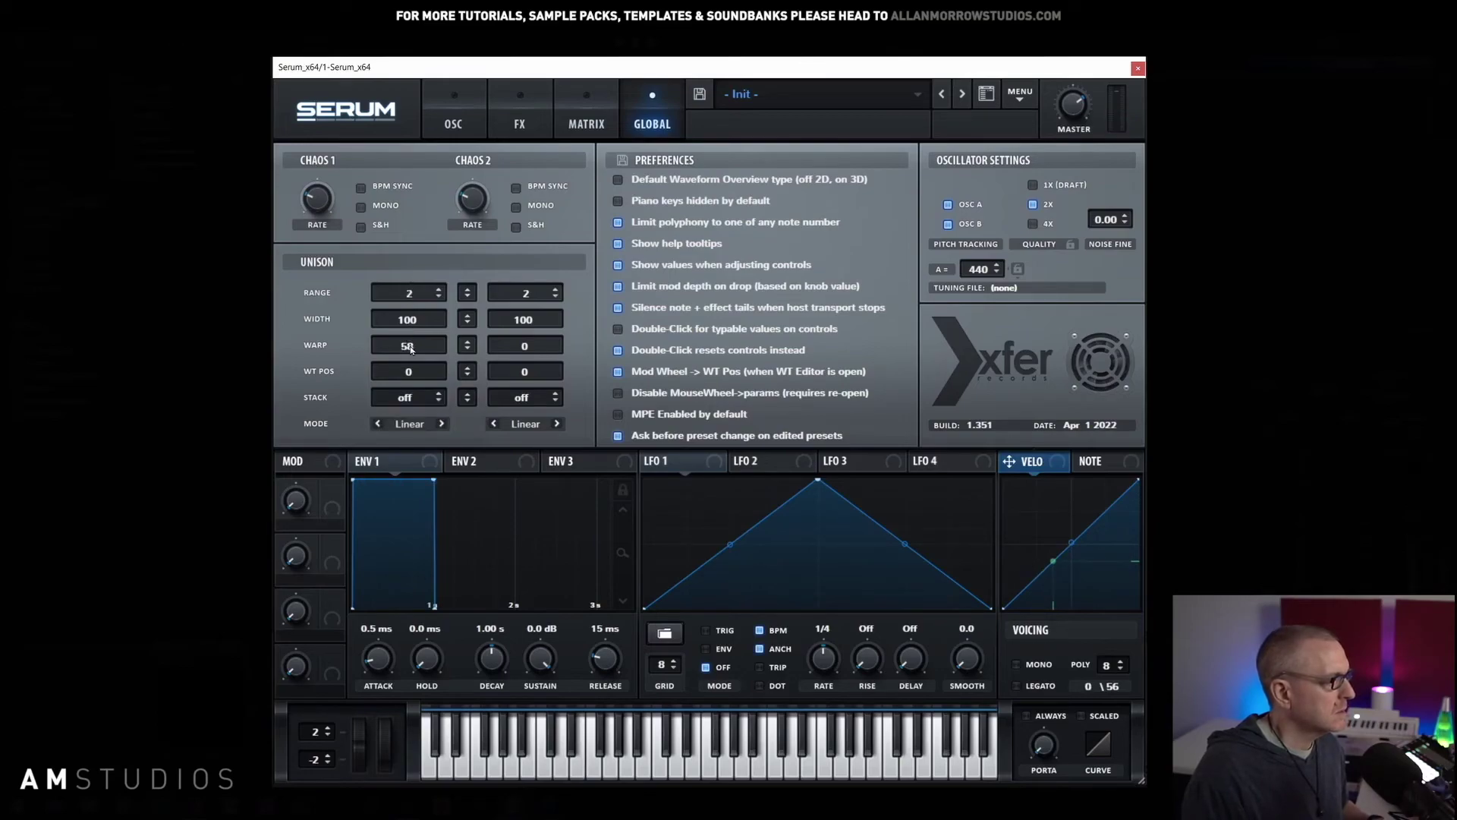
drag(408, 346, 410, 415)
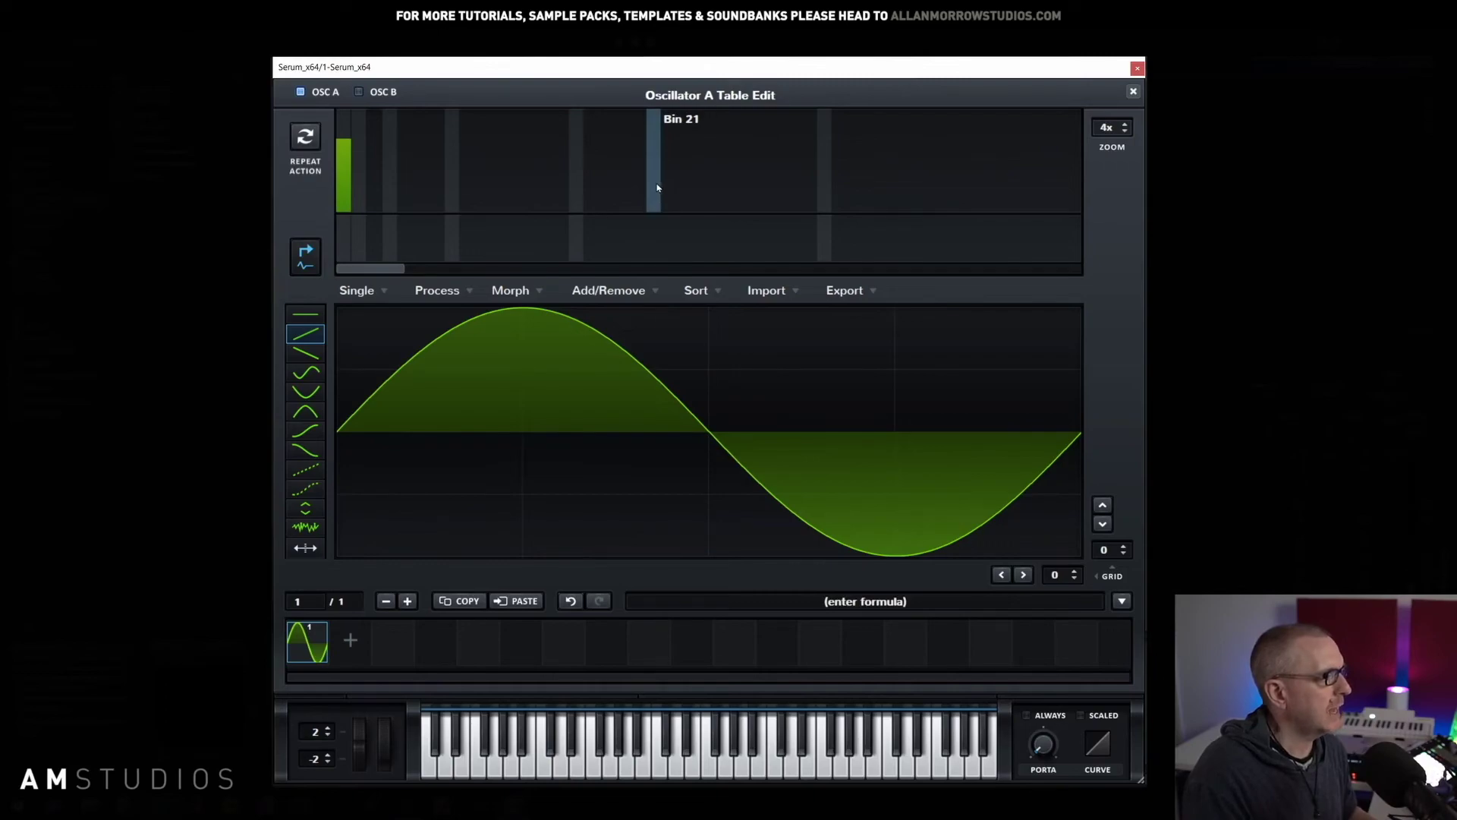
Step: Add harmonic 21 at 56% and harmonic 29 to Oscillator A's sine, and shift the fundamental's phase
drag(656, 178, 656, 158)
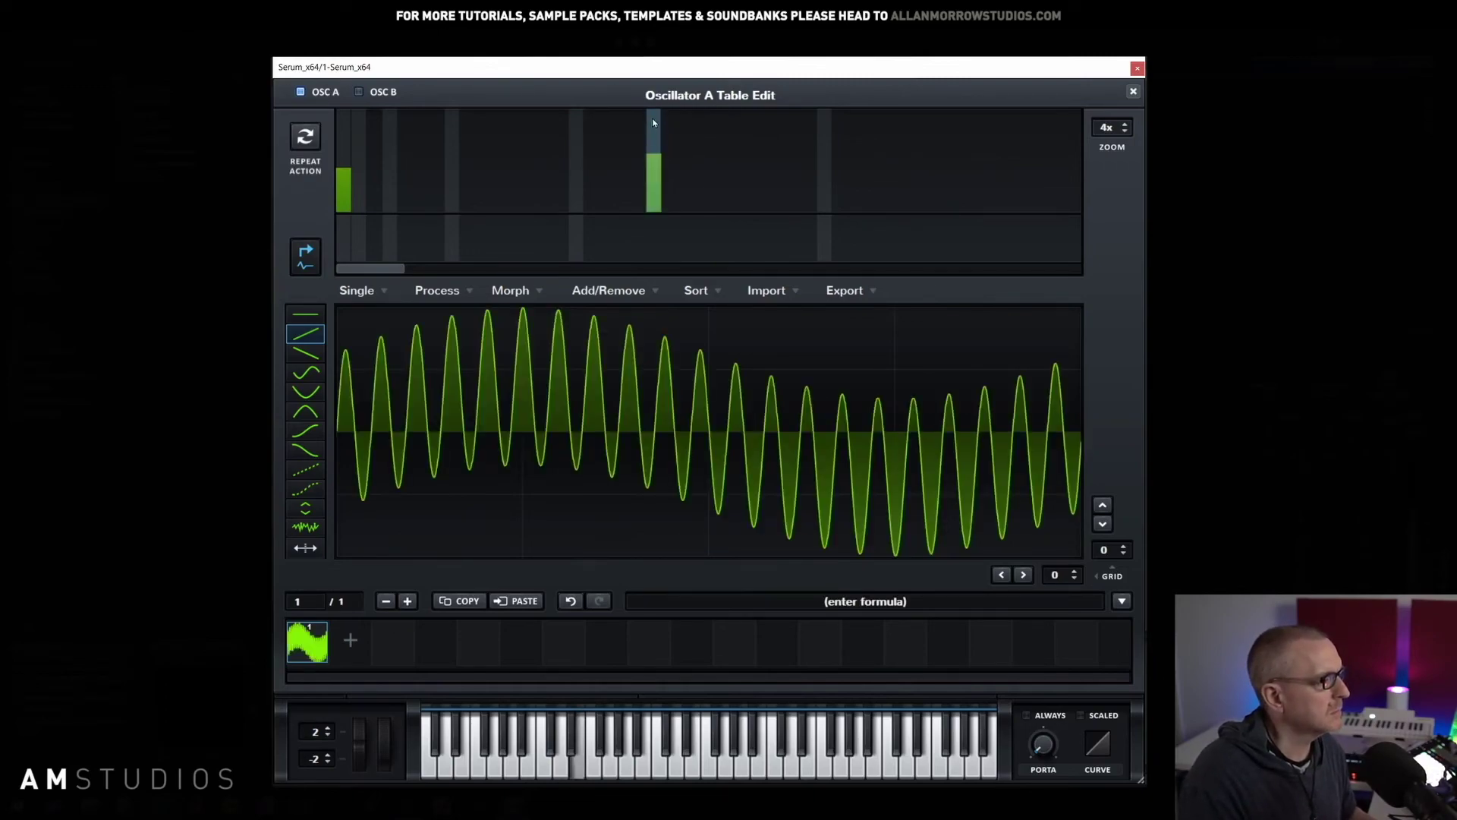
click(771, 139)
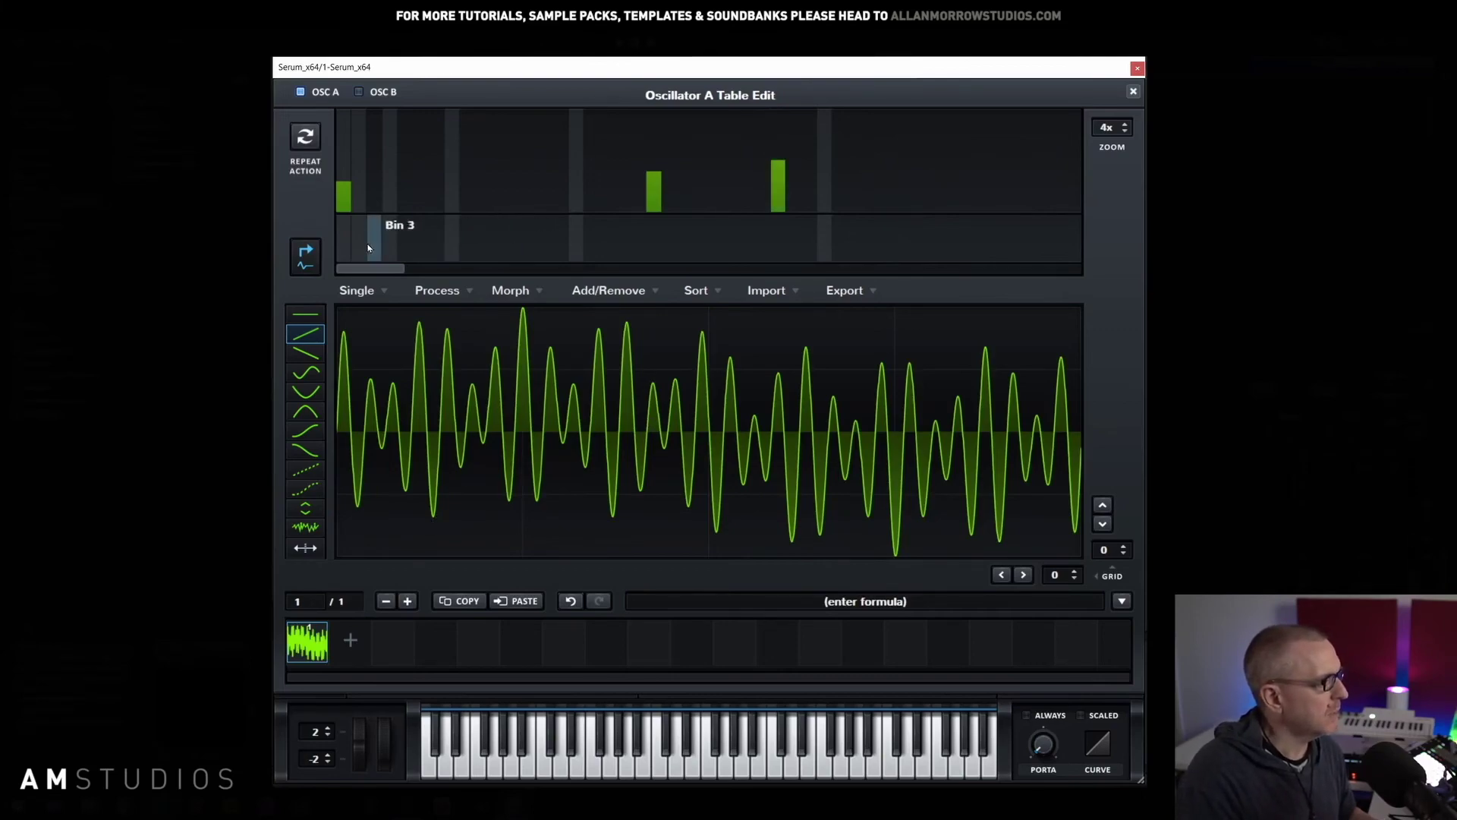
drag(344, 228, 343, 241)
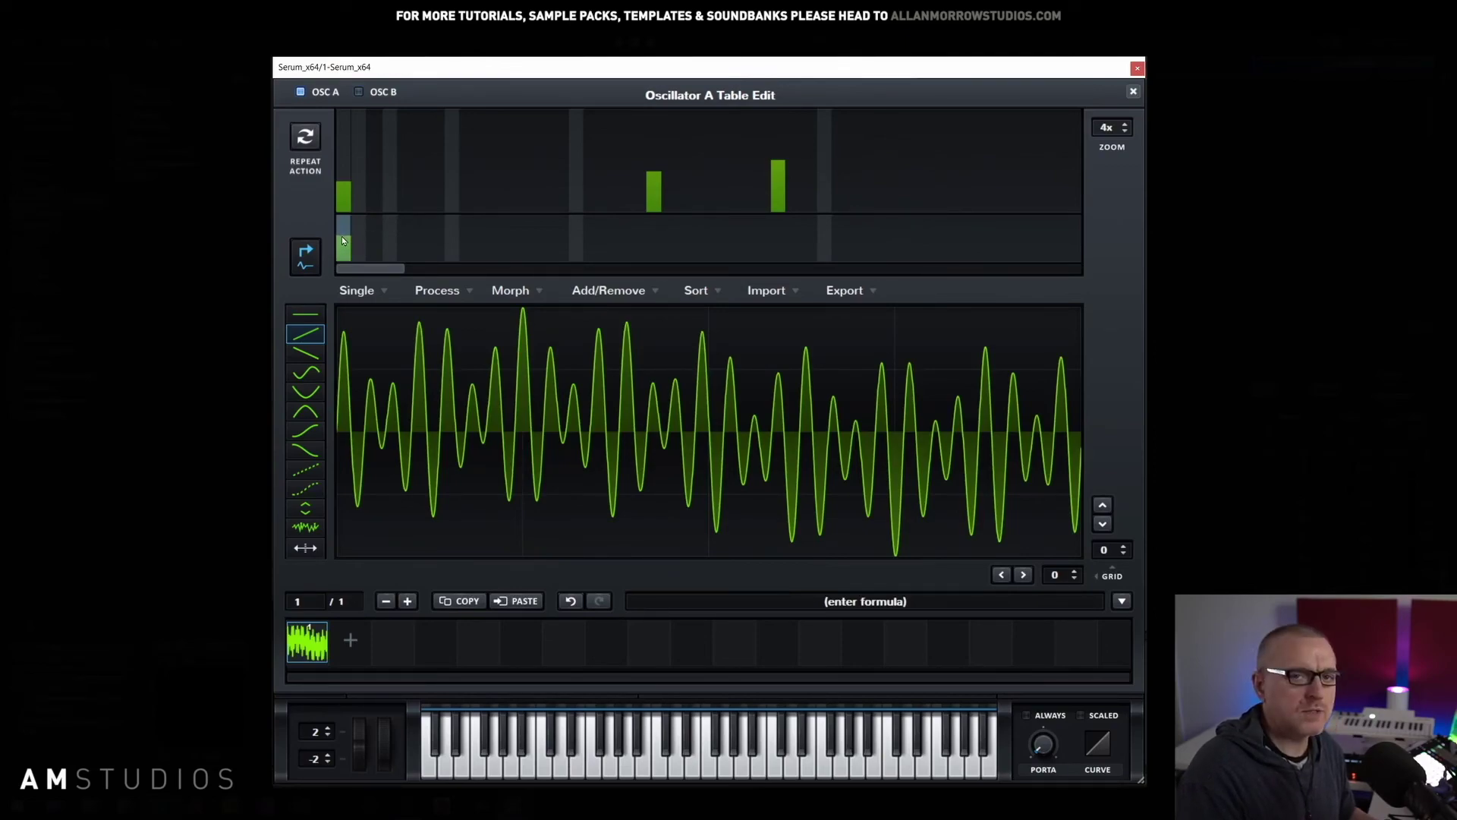